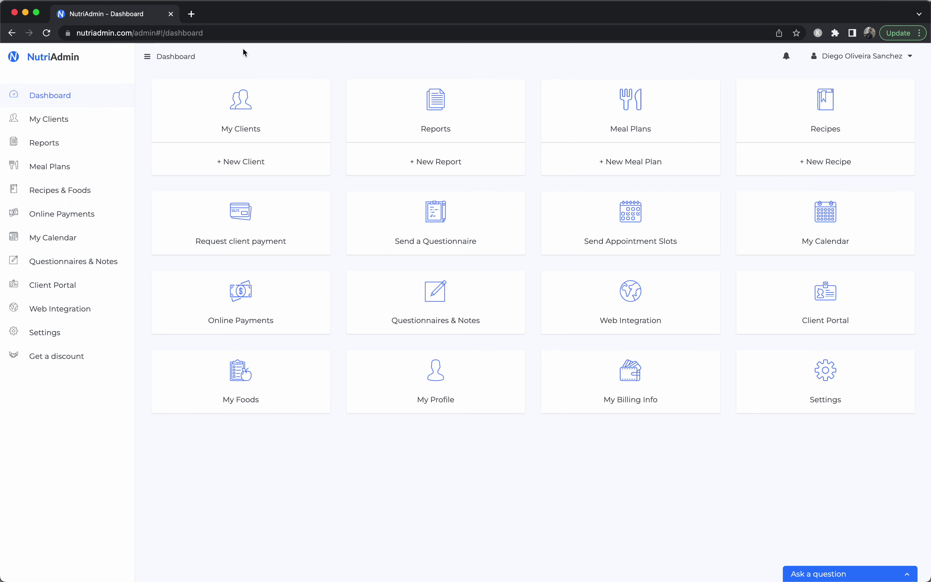
Start a new client from '+ New Client' under My Clients on the dashboard
left_click(246, 166)
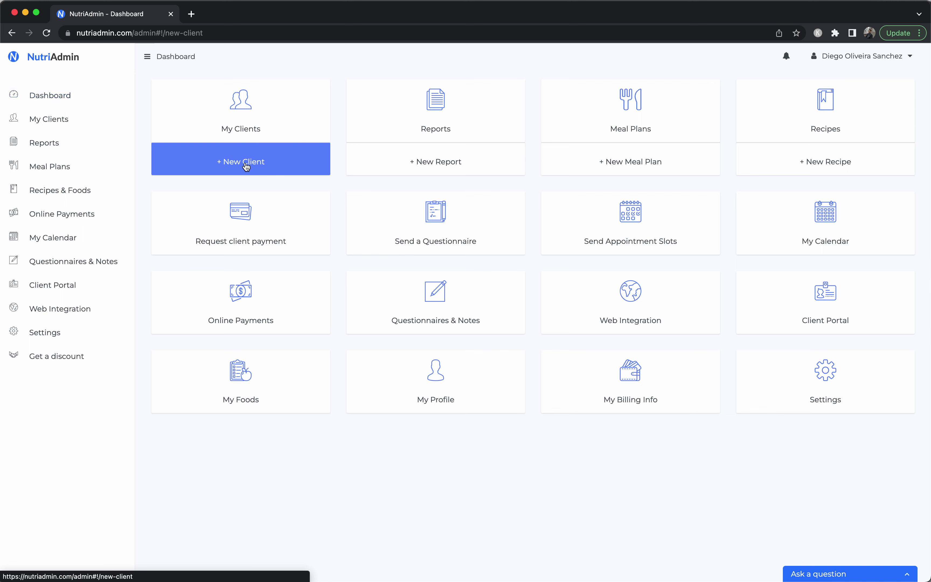
Create the client record 'my new client example' with the client's e-mail address
left_click(367, 185)
type("my new client")
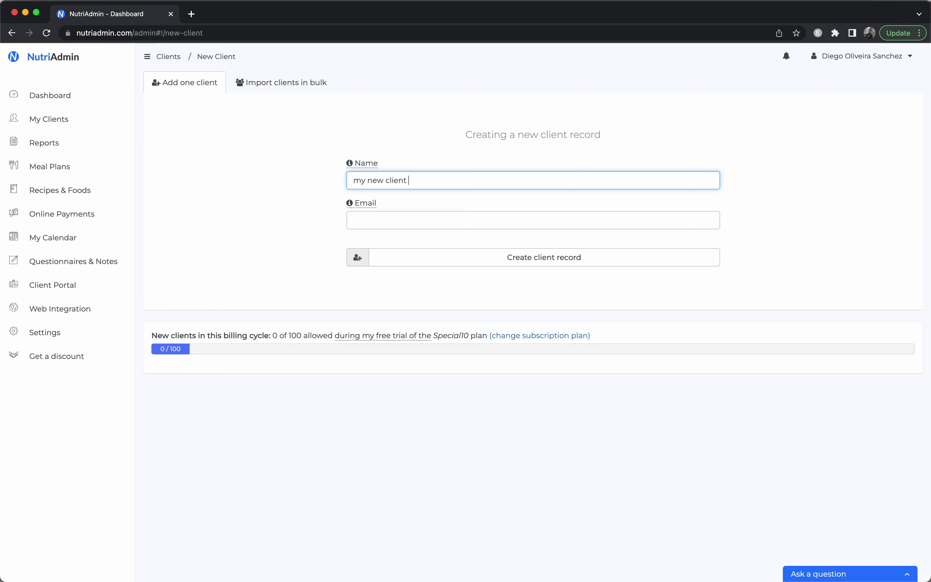
type(" example")
left_click(357, 203)
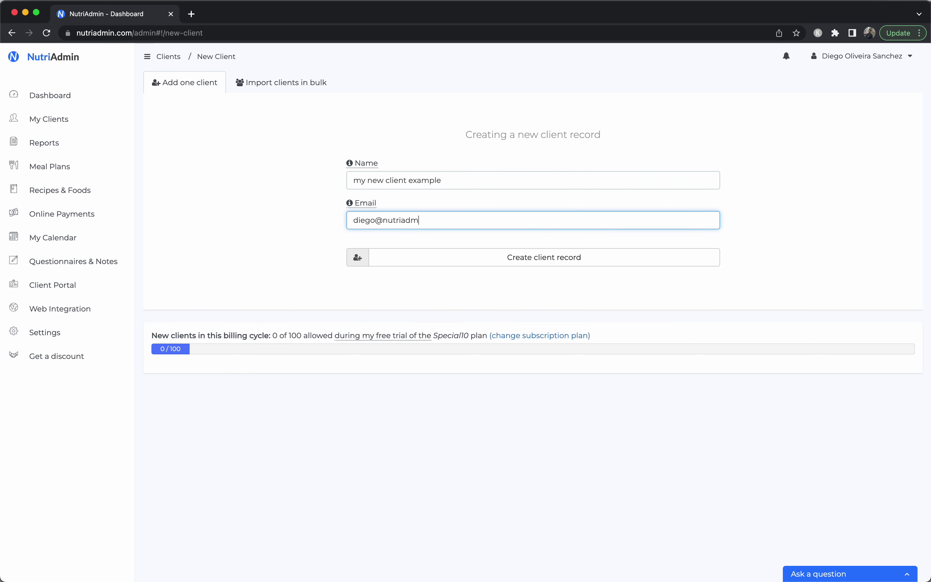
left_click(438, 255)
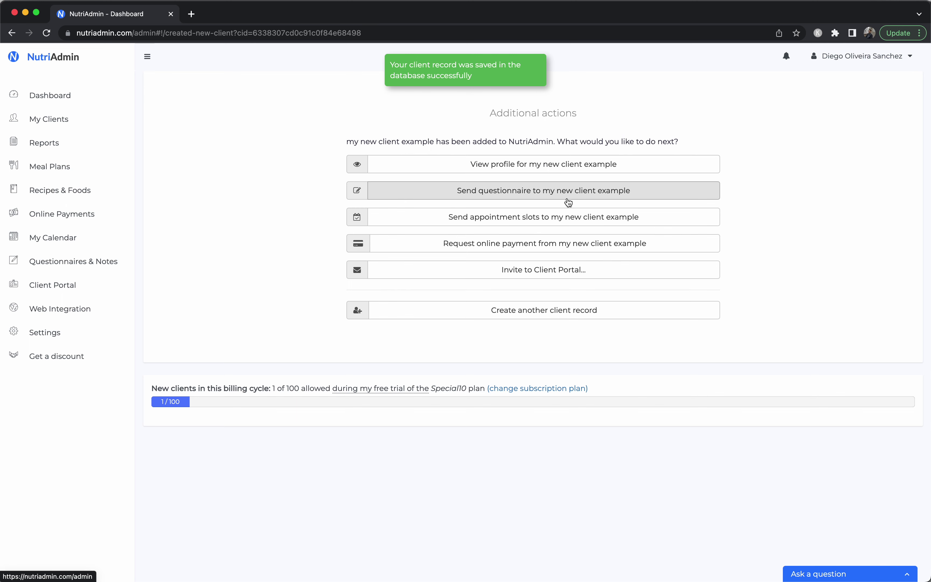
Choose to send multiple questionnaires to this single client
left_click(568, 202)
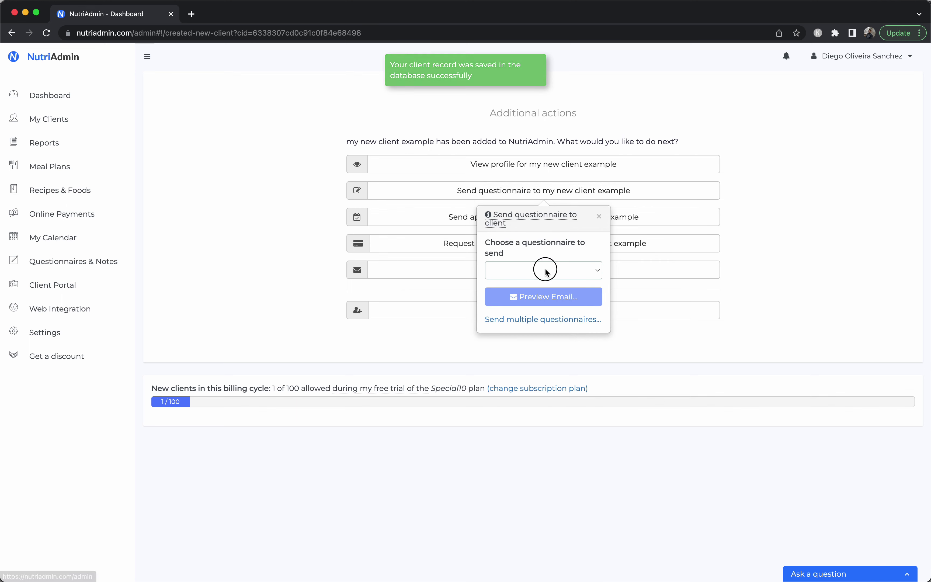
left_click(550, 267)
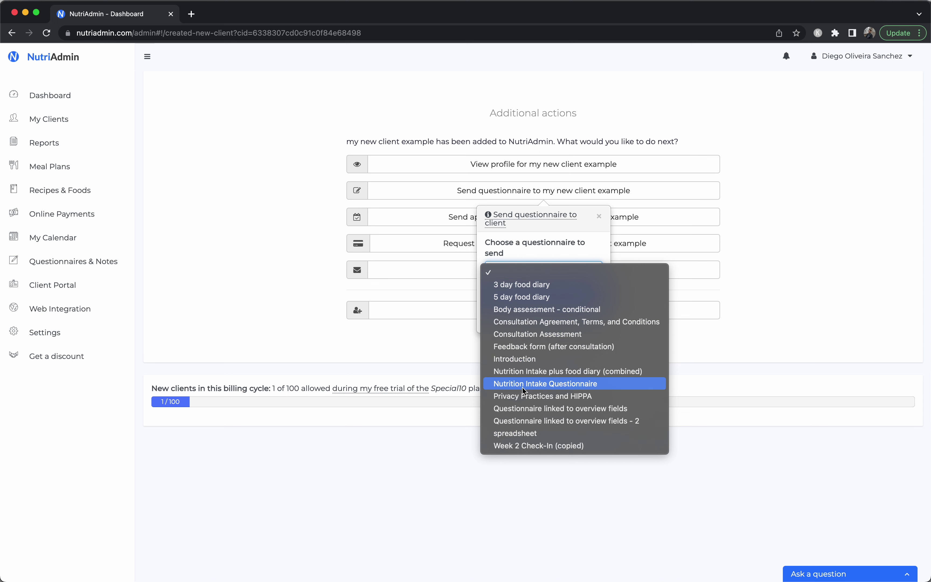
left_click(522, 248)
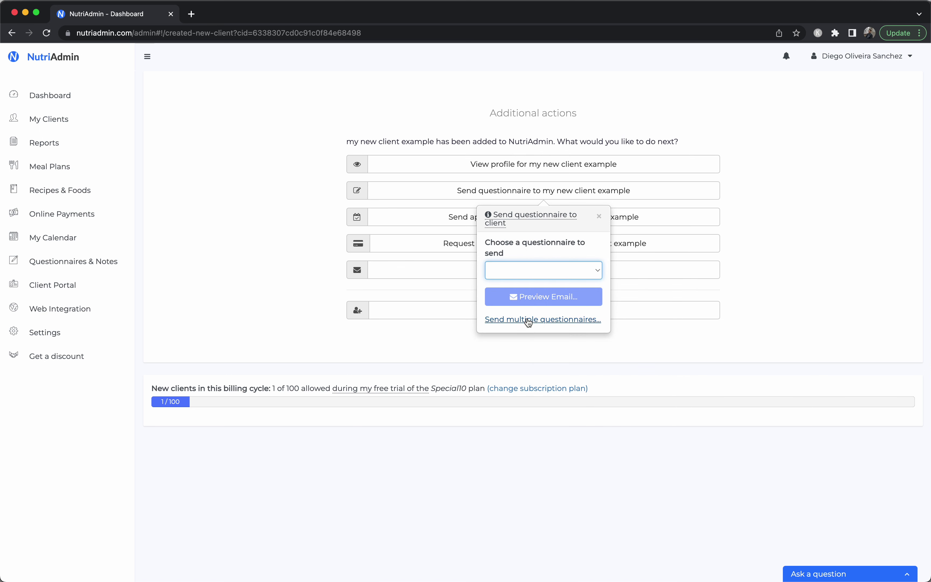
left_click(528, 320)
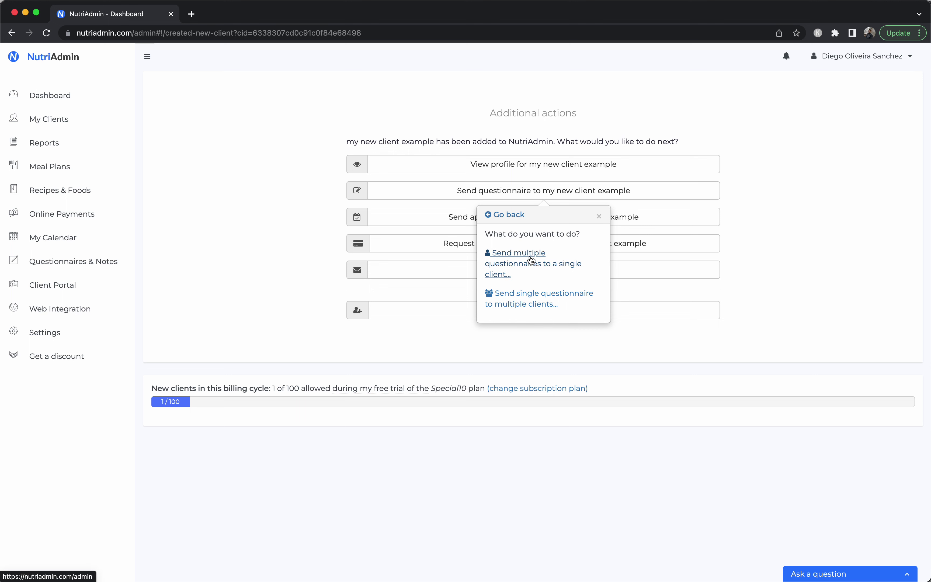
left_click(523, 265)
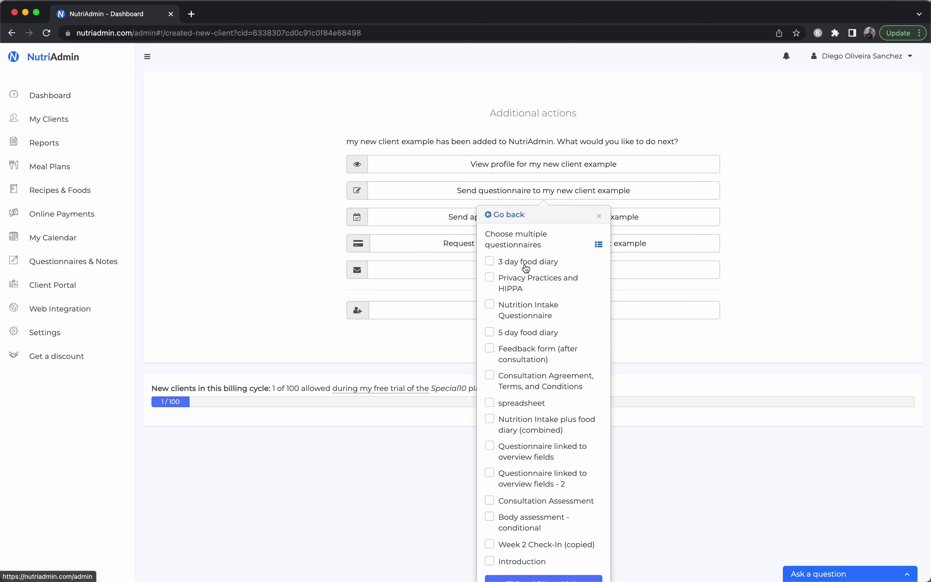
Send the 3 day food diary, Nutrition Intake Questionnaire and Consultation Agreement as direct links
left_click(520, 265)
left_click(519, 310)
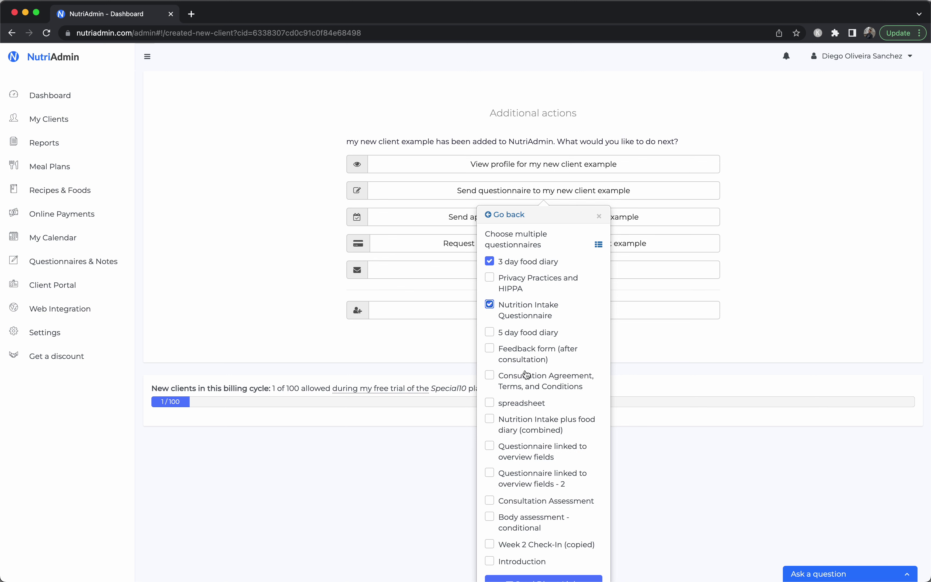
left_click(516, 380)
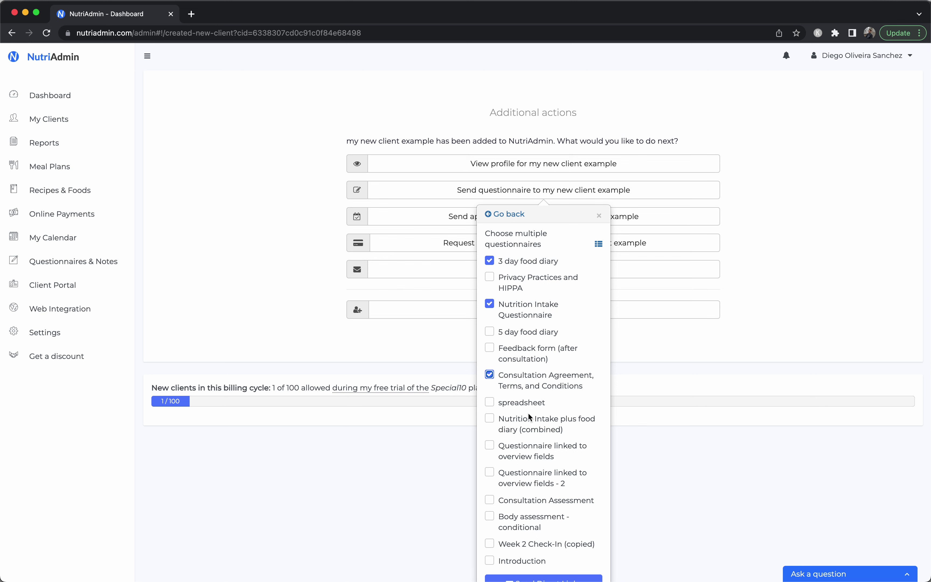
scroll(529, 417, "down", 4)
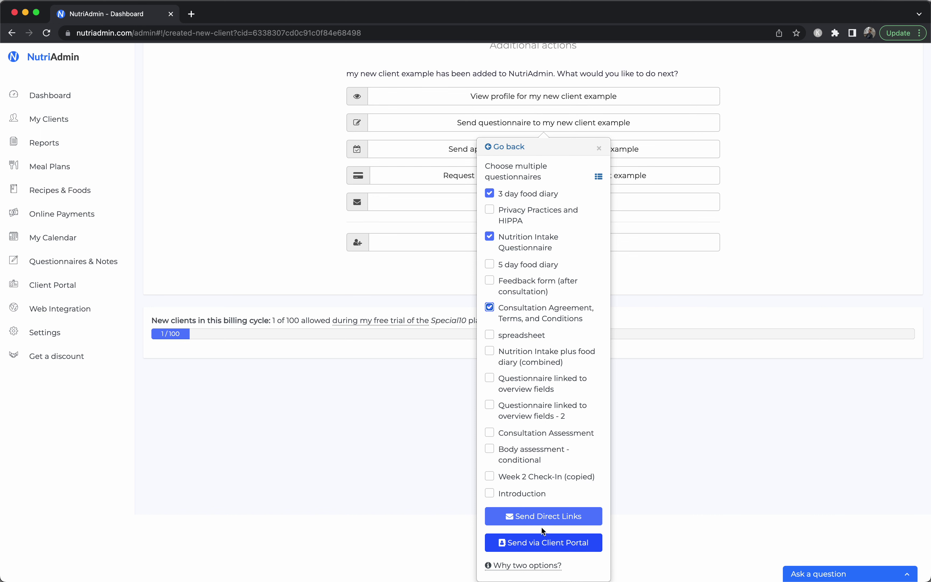
left_click(543, 516)
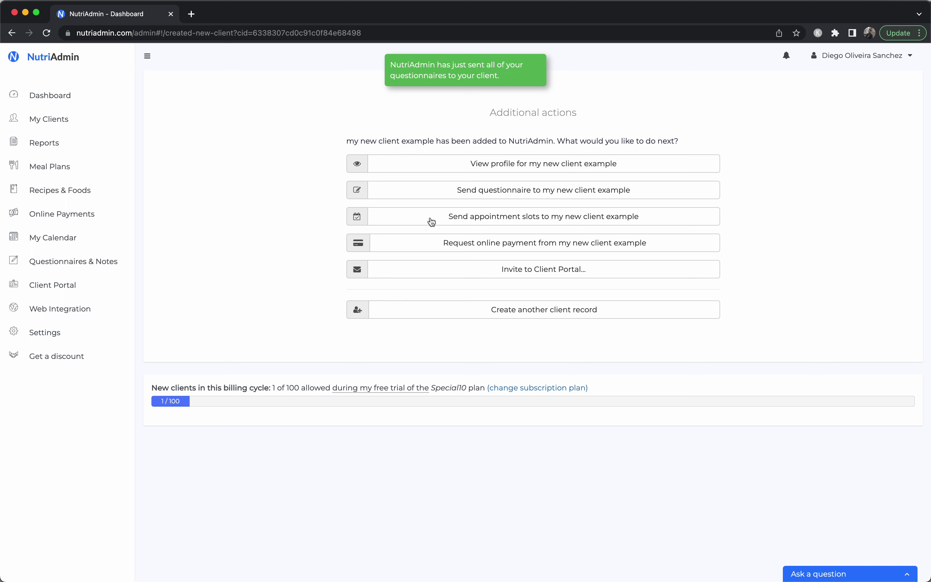
Open the new client's profile and review its Status tables
left_click(498, 164)
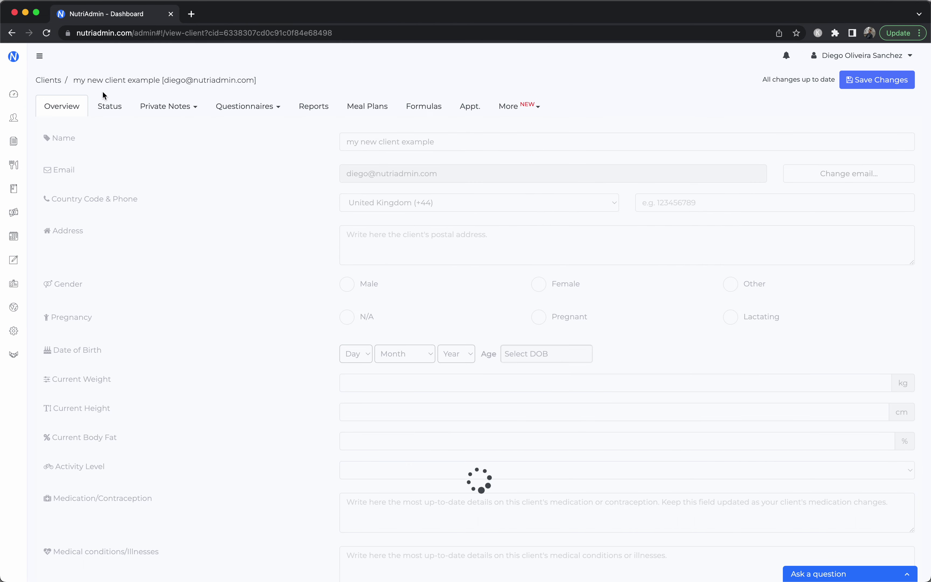
left_click(108, 108)
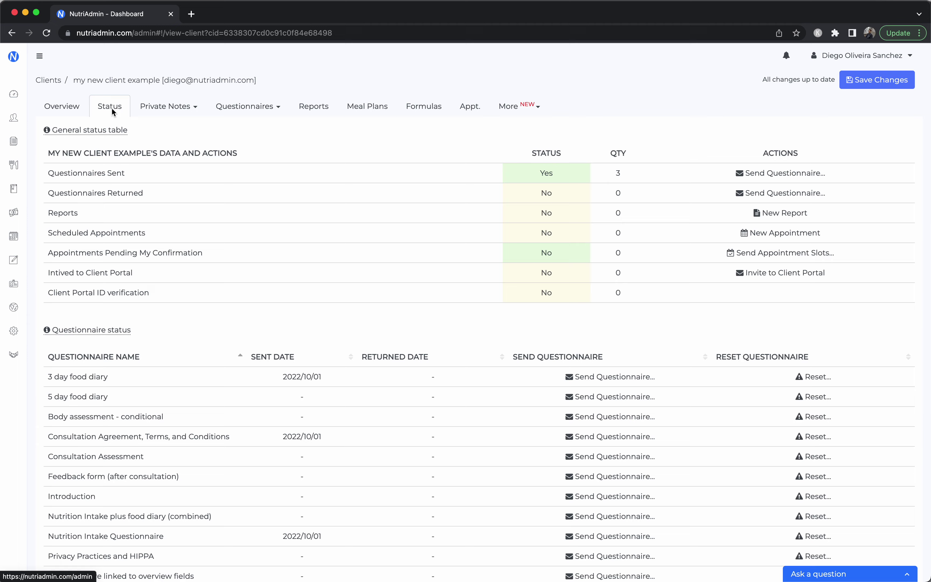
scroll(259, 252, "down", 3)
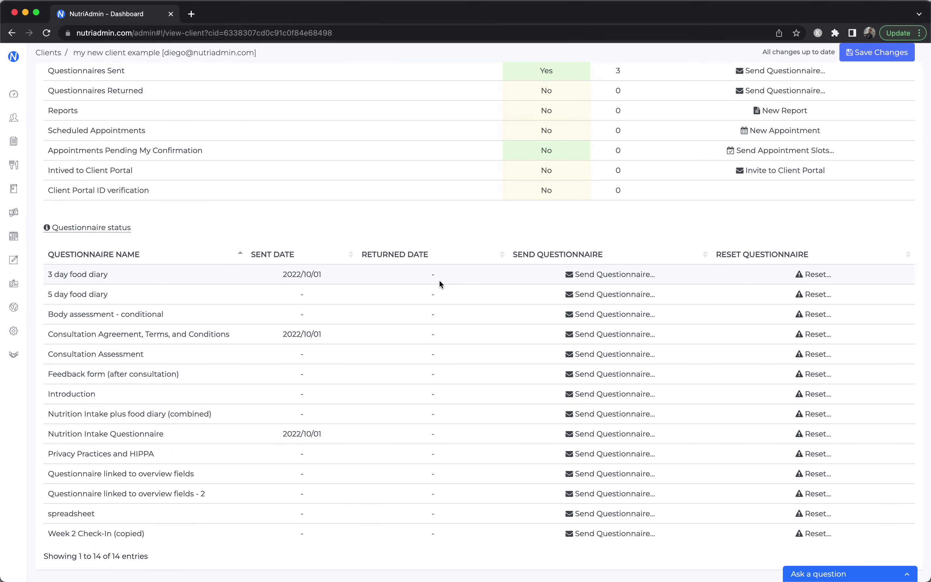
scroll(307, 398, "up", 3)
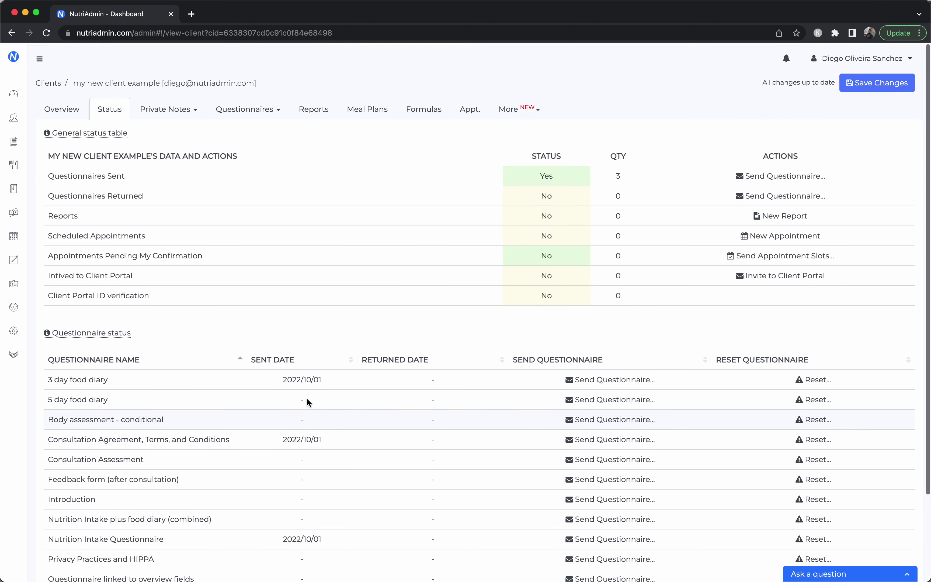
Switch to Overview, expand the sidebar labels, then return to the Status page
left_click(62, 107)
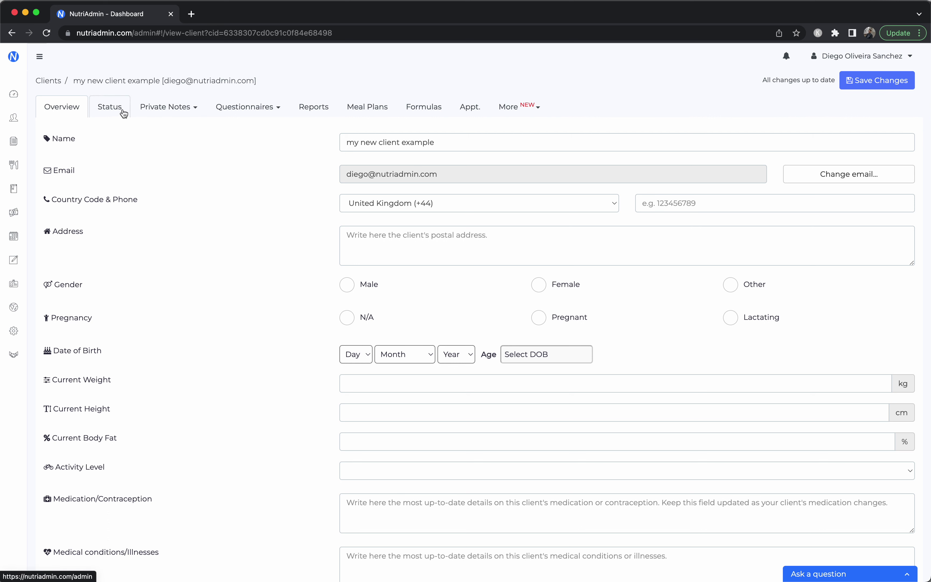
left_click(41, 57)
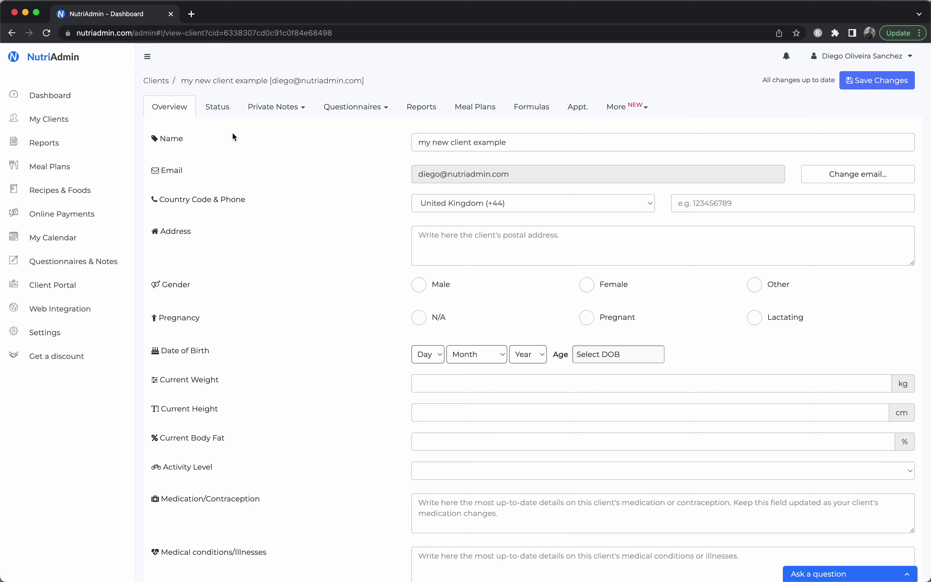
left_click(218, 108)
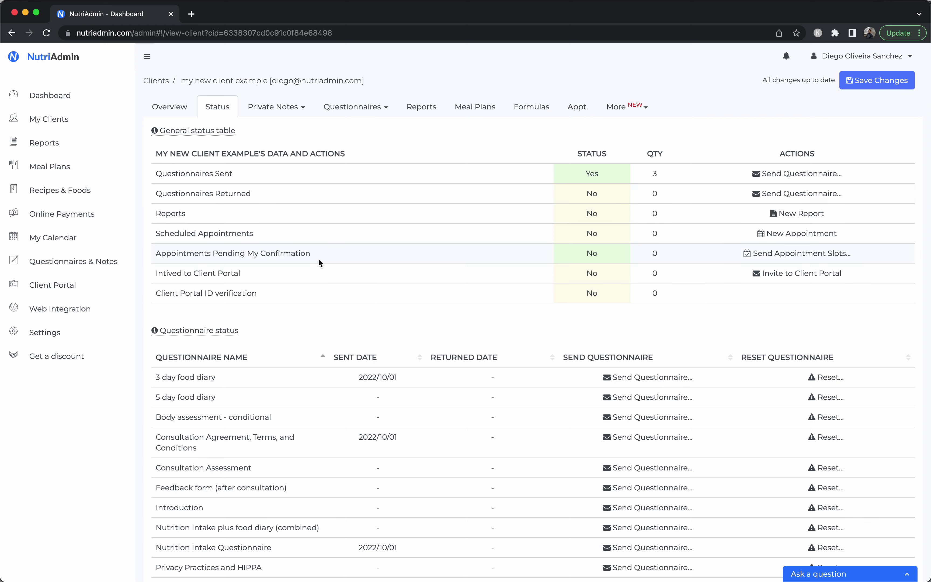
left_click(176, 115)
left_click(212, 108)
Pick the call availability schedule and preview the appointment slots e-mail
left_click(822, 255)
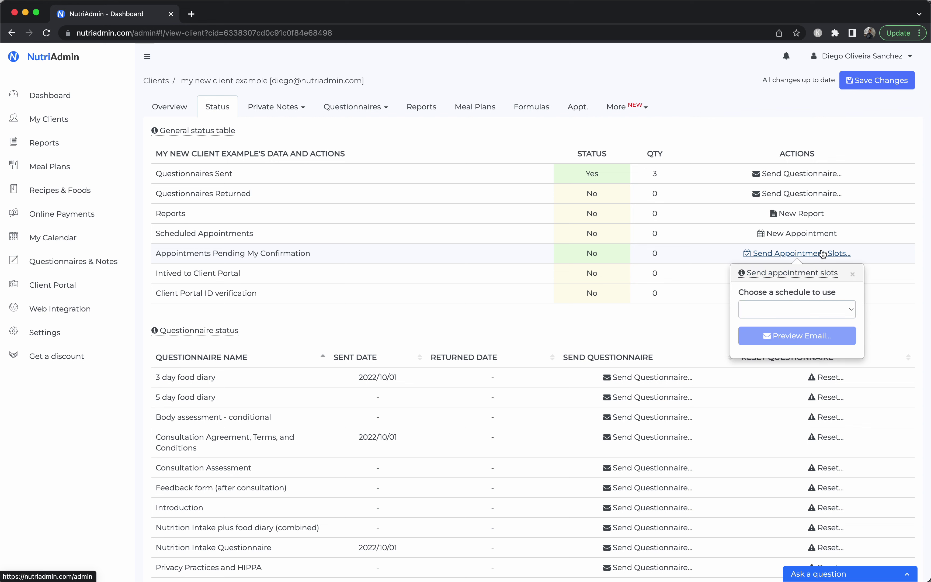
left_click(805, 306)
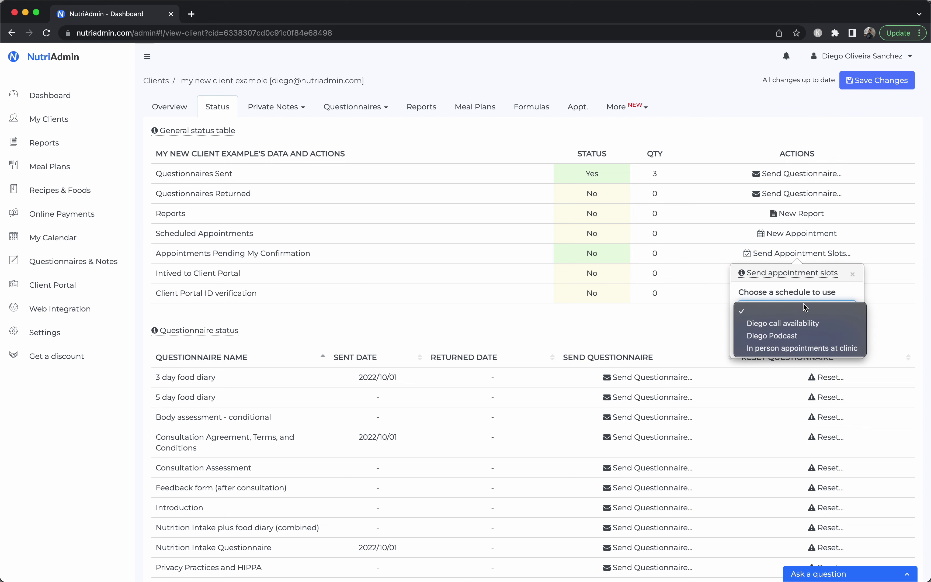
left_click(803, 324)
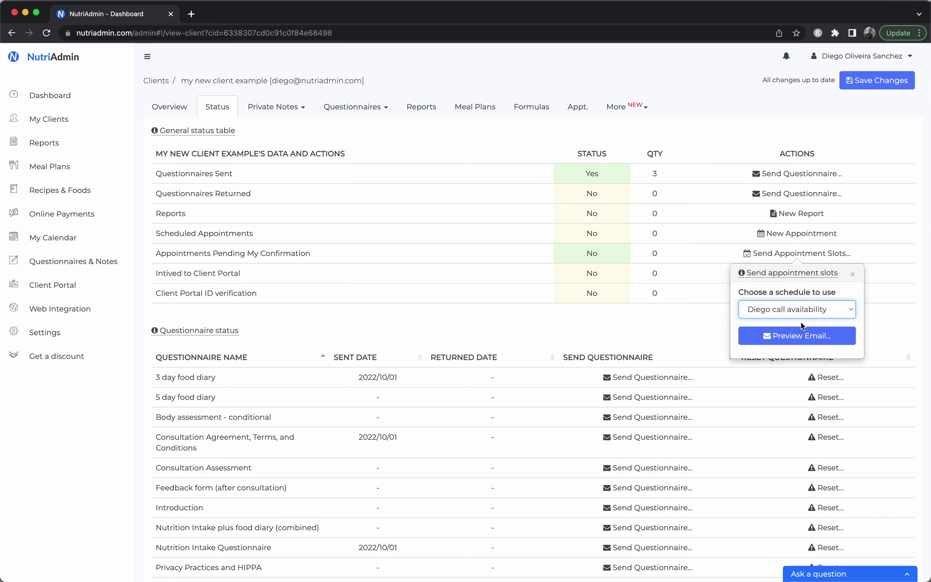
left_click(794, 334)
Send the Book a Zoom call e-mail and dismiss the sending notification
scroll(517, 192, "down", 10)
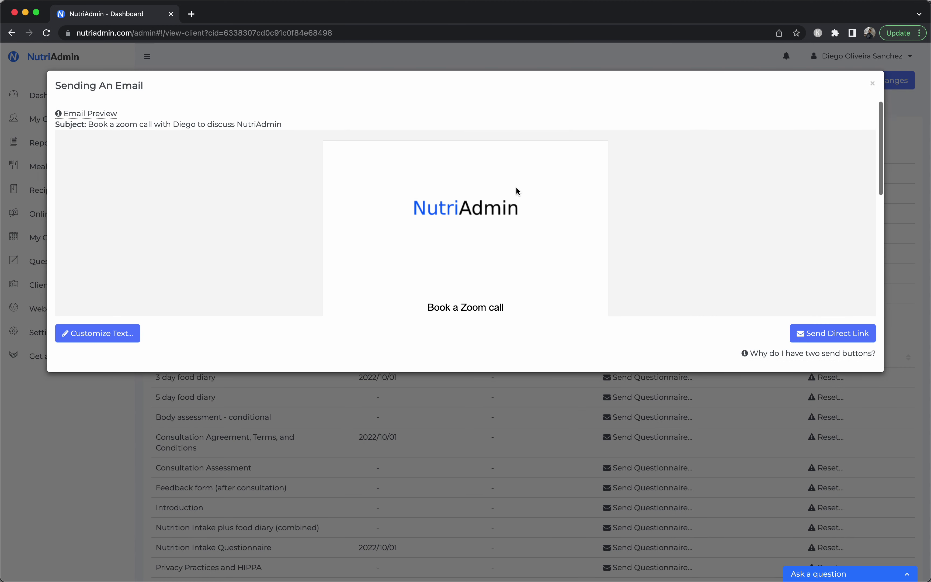
scroll(518, 191, "up", 10)
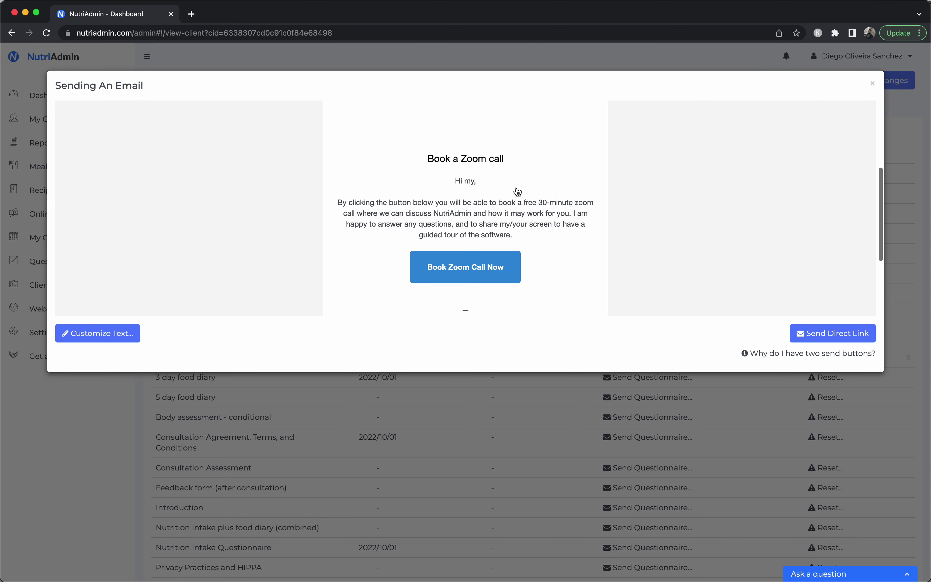
scroll(503, 232, "down", 8)
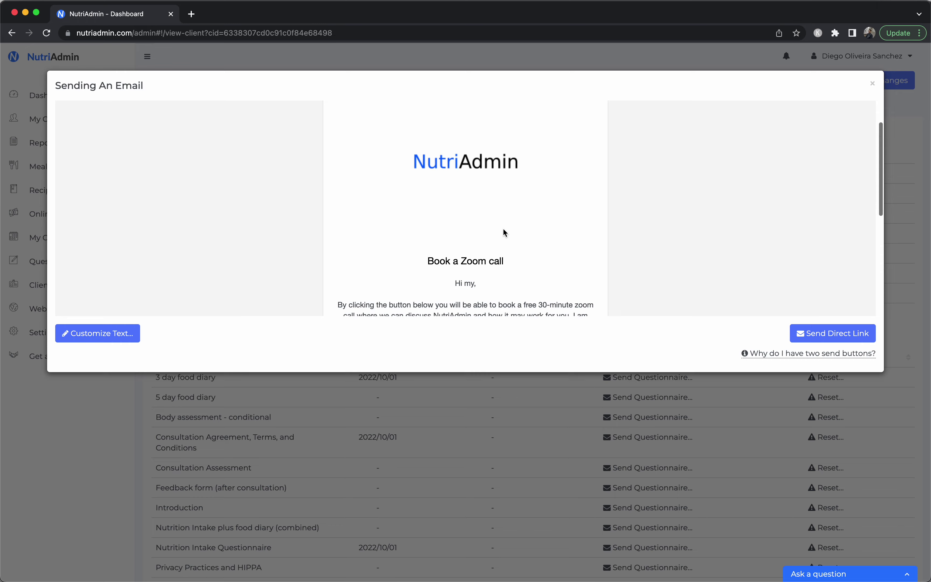
scroll(647, 240, "down", 2)
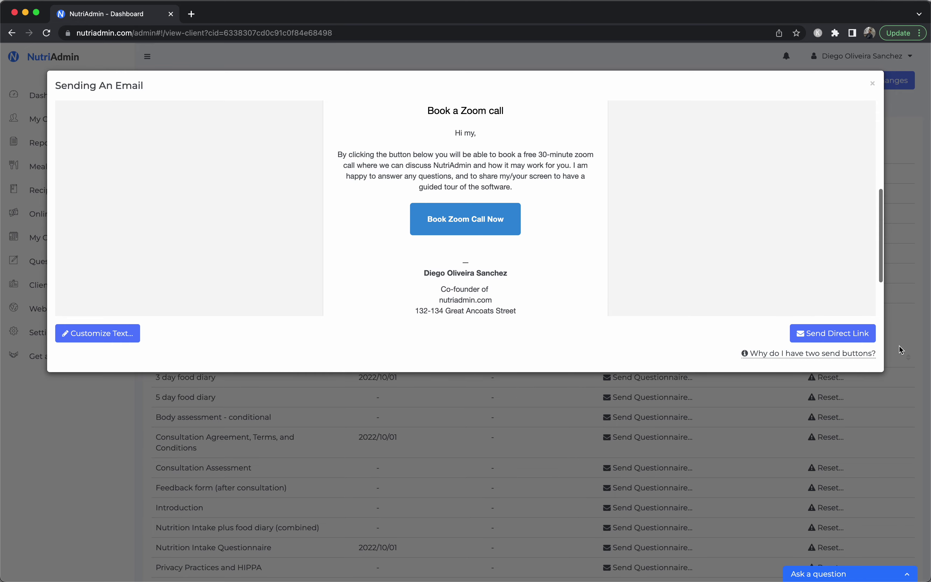
left_click(841, 334)
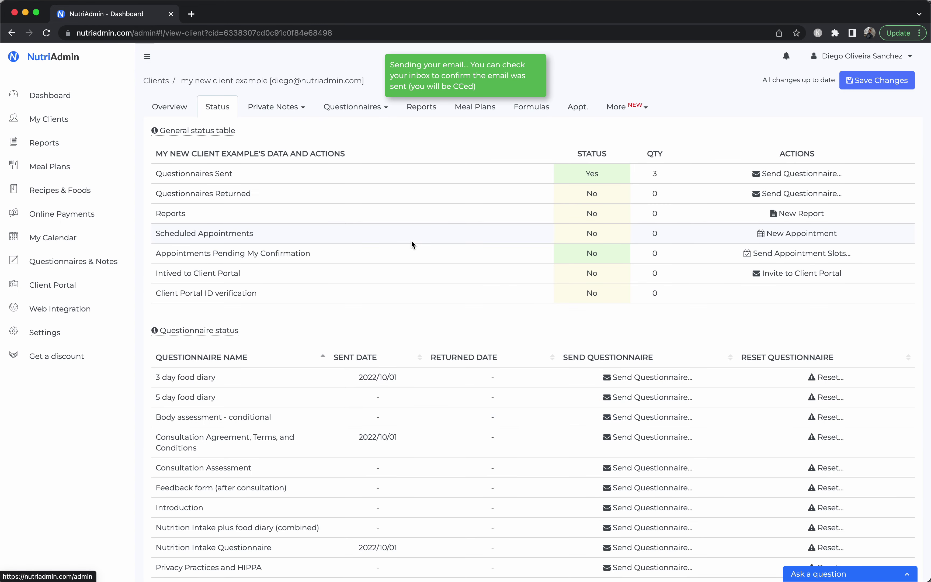
left_click(484, 82)
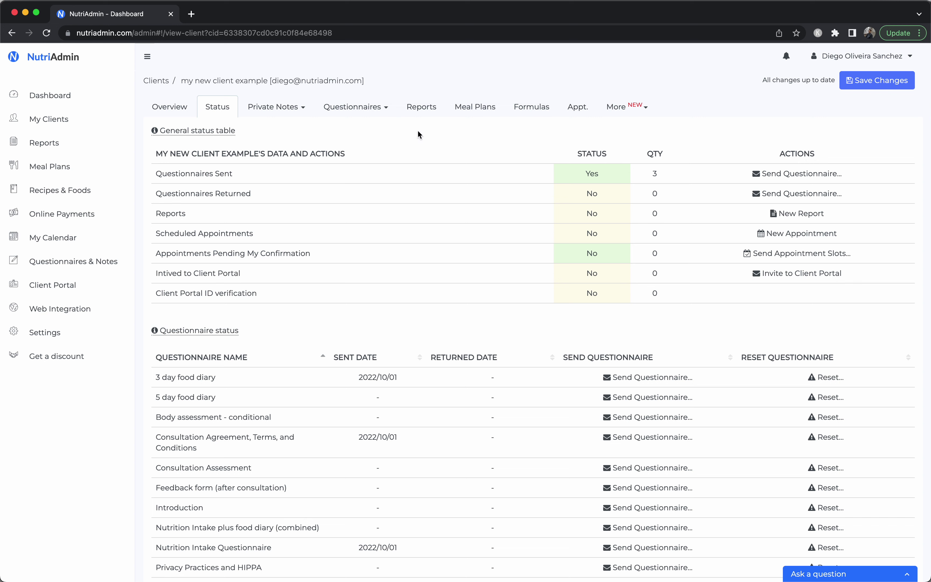
Look at the client's Appt. and Overview tabs, then go back to the Dashboard
left_click(577, 107)
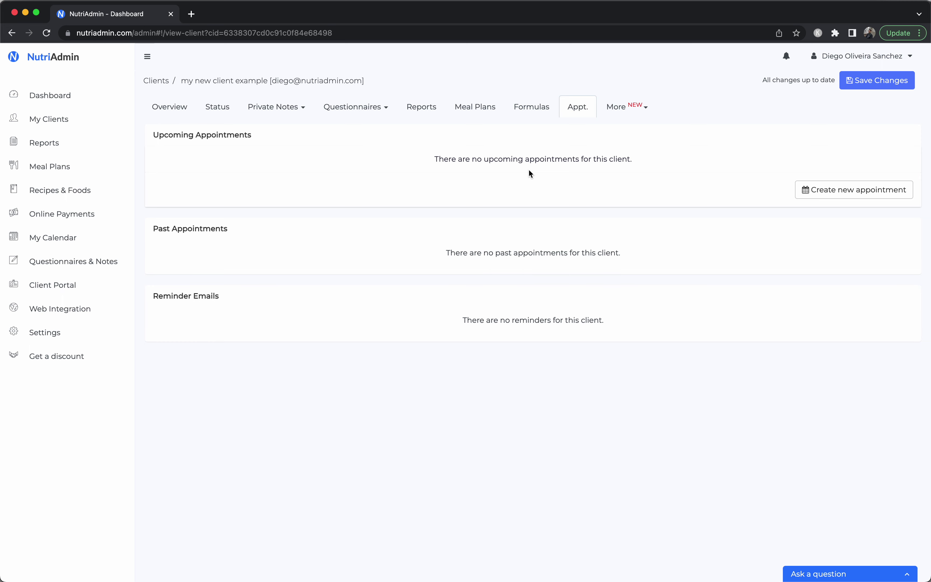
left_click(187, 108)
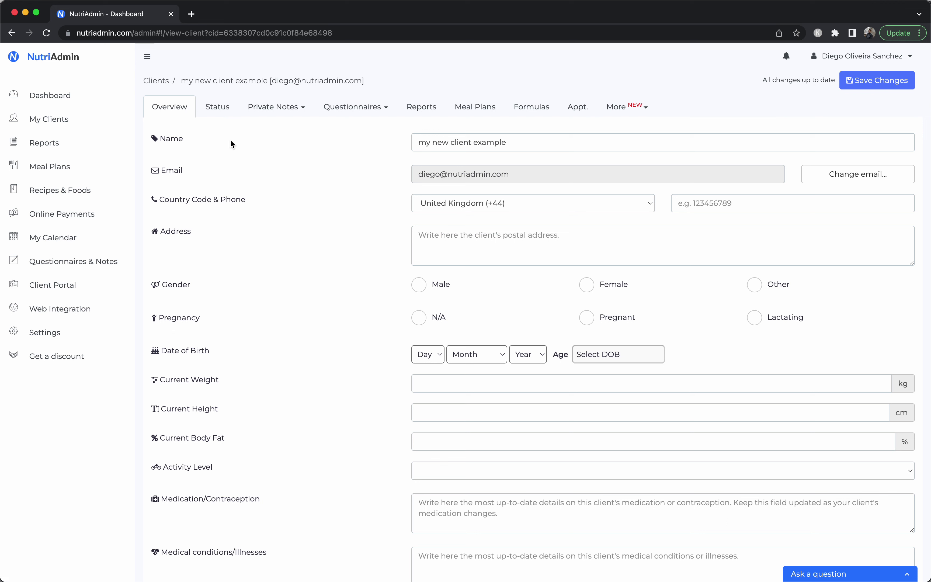
left_click(102, 96)
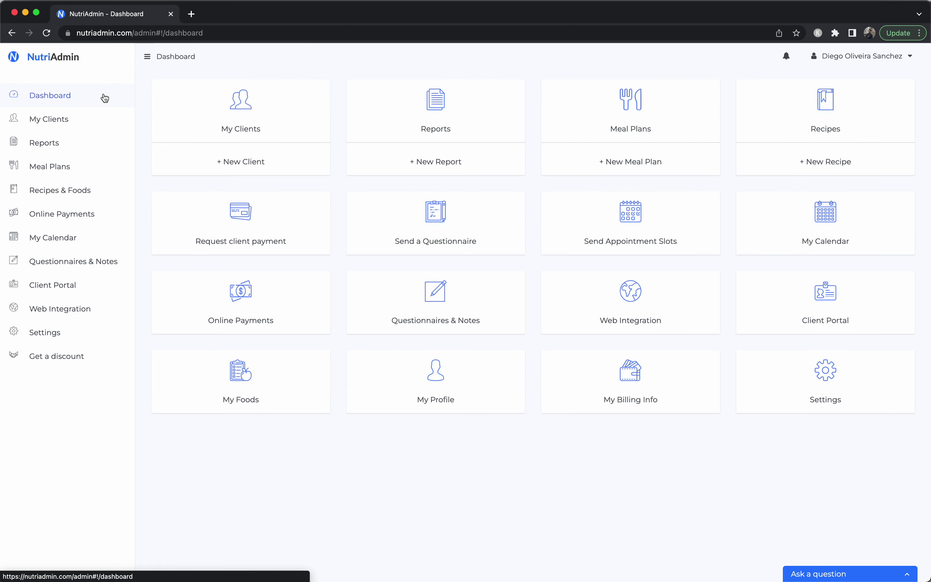
Start a client payment request with Example Client as the recipient
left_click(265, 218)
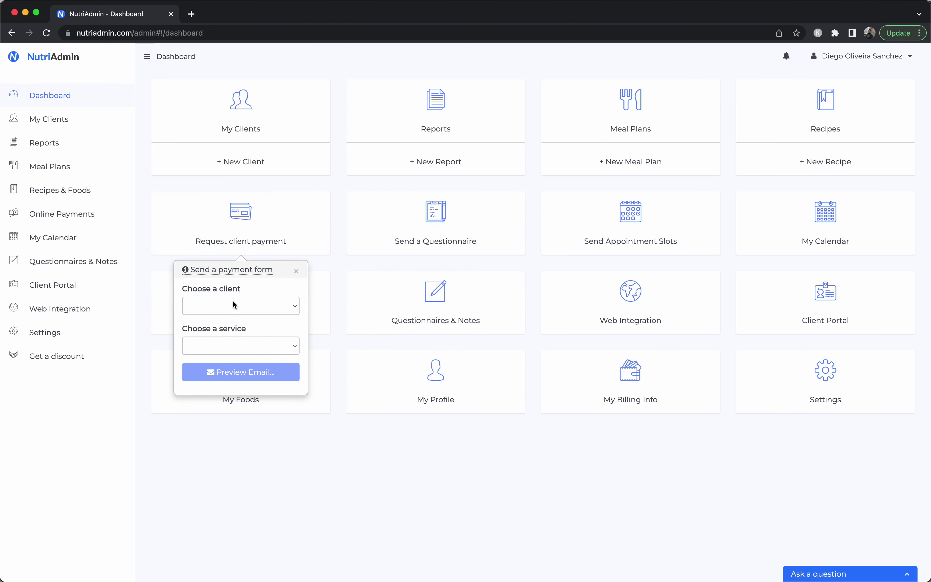
left_click(234, 305)
left_click(235, 304)
left_click(249, 289)
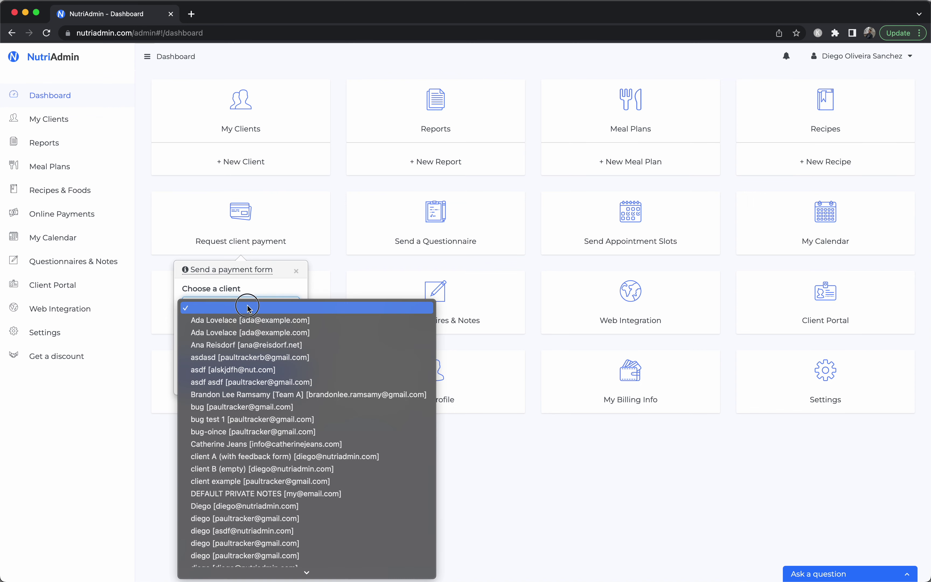
key("Return")
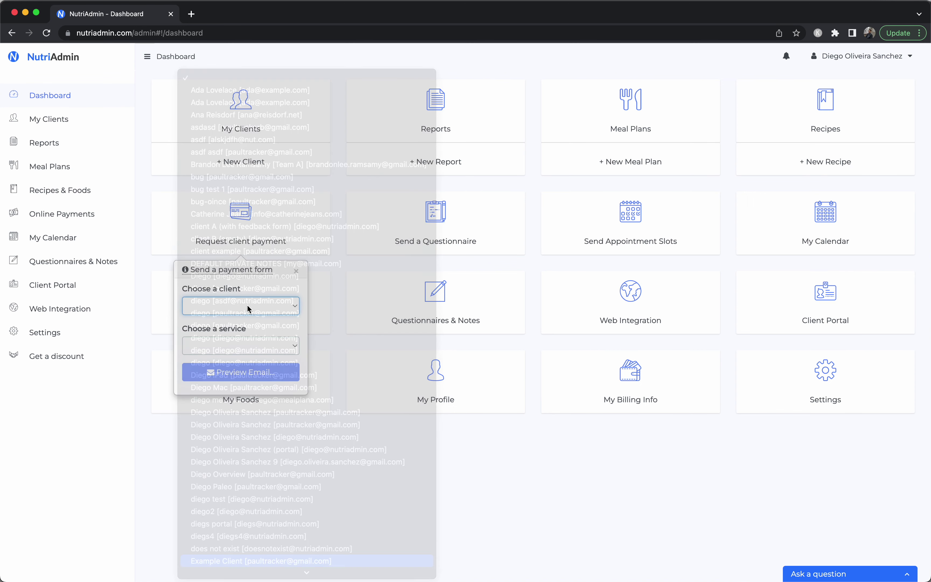
Charge the GBP 1.00 – Test service, preview the e-mail and send it
left_click(252, 340)
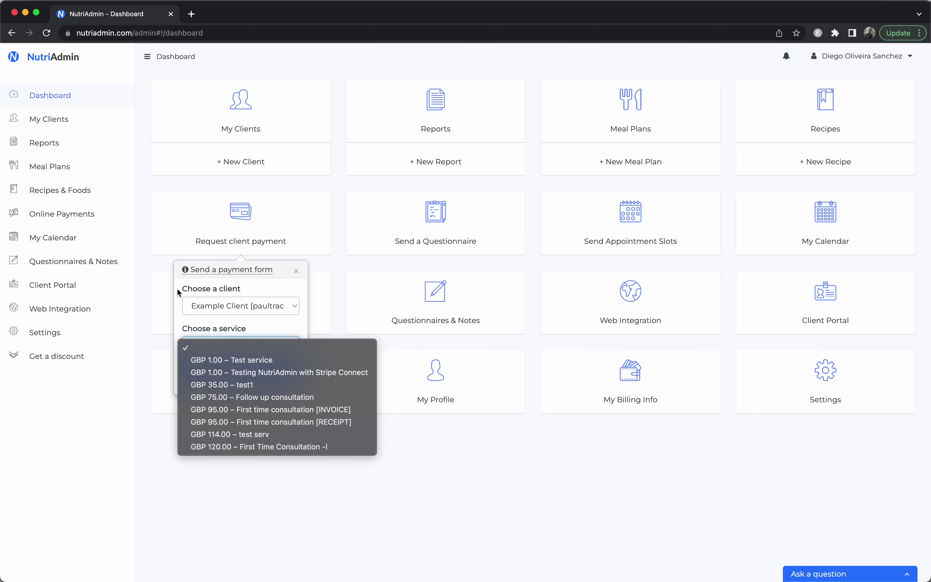
left_click(177, 315)
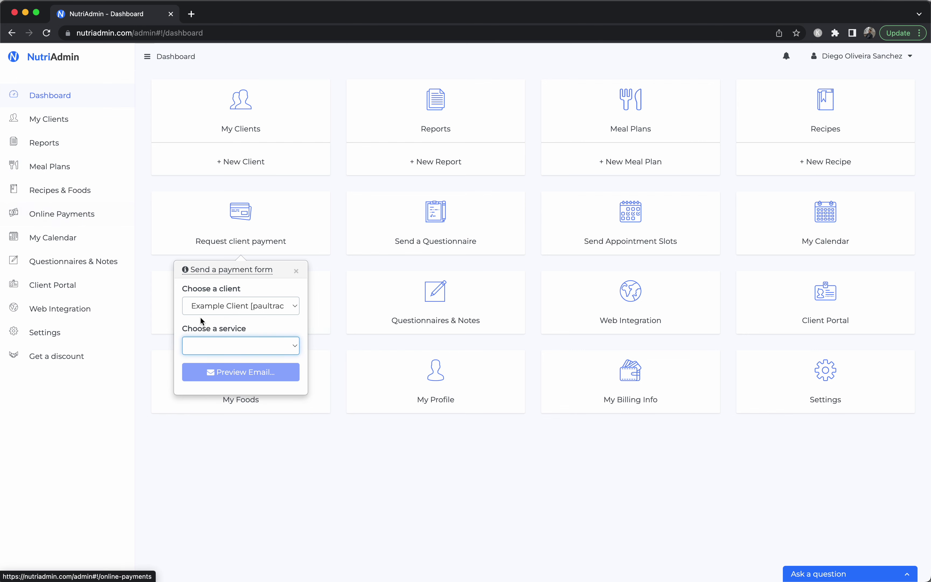
left_click(208, 348)
left_click(223, 360)
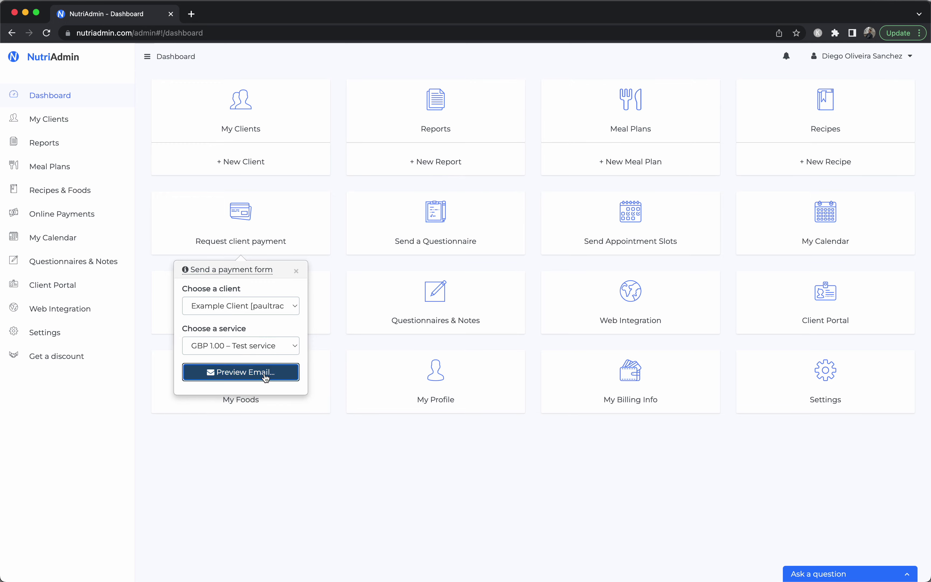
left_click(239, 370)
scroll(780, 282, "down", 5)
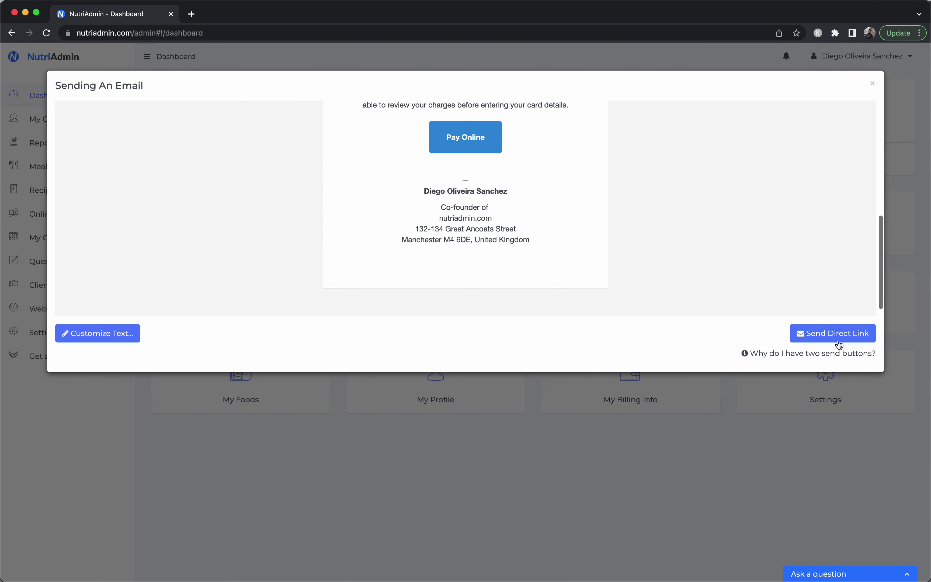
left_click(835, 334)
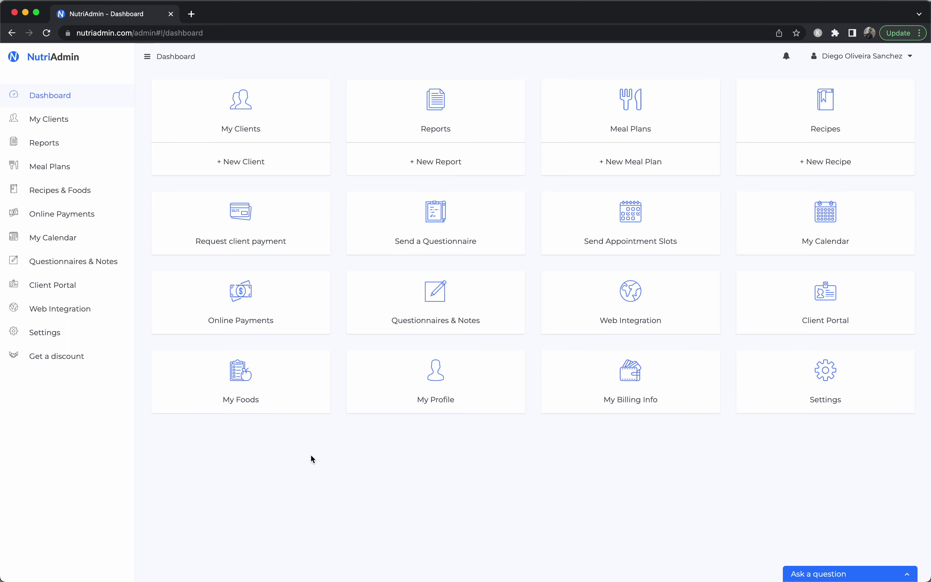
left_click(276, 116)
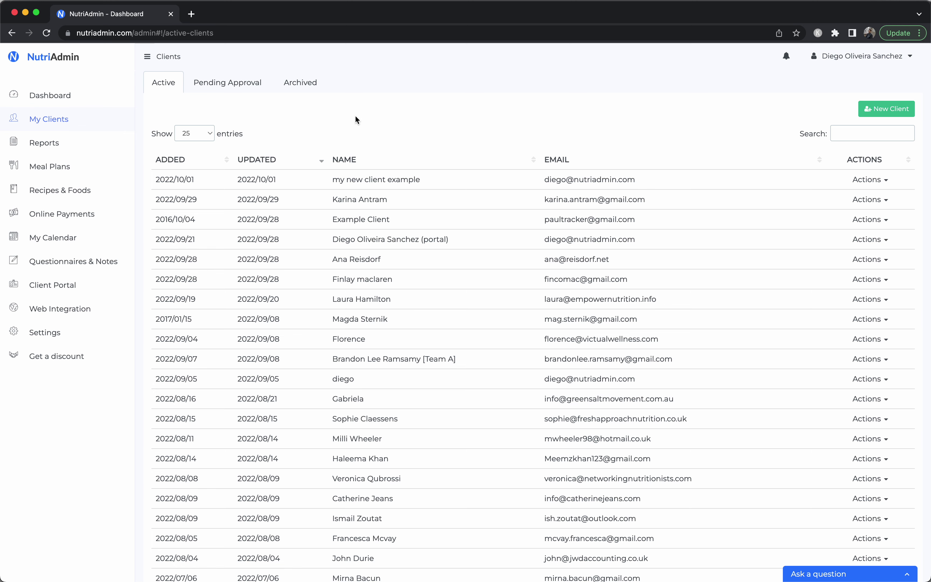
Open my new client example's 5 day food diary, then its Default Private Notes
left_click(395, 179)
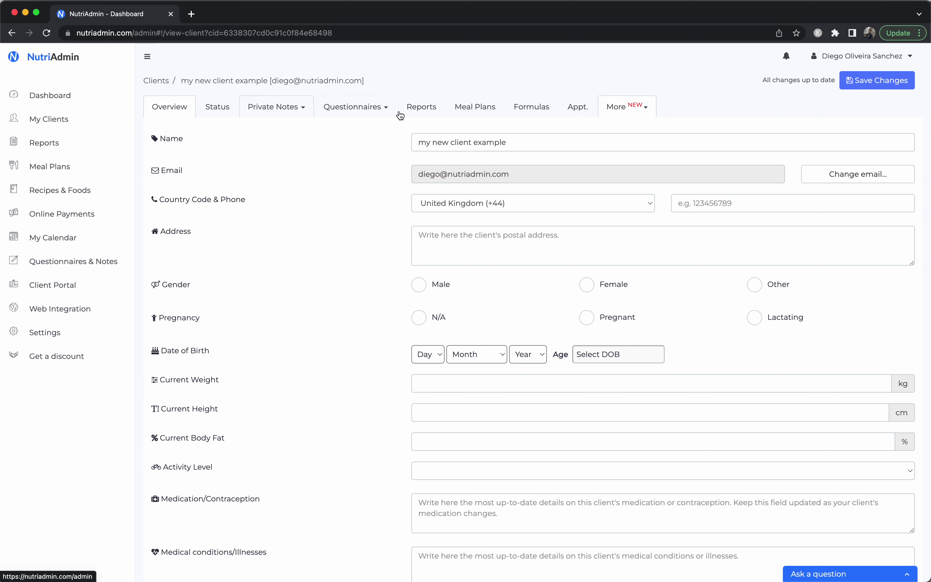
left_click(346, 111)
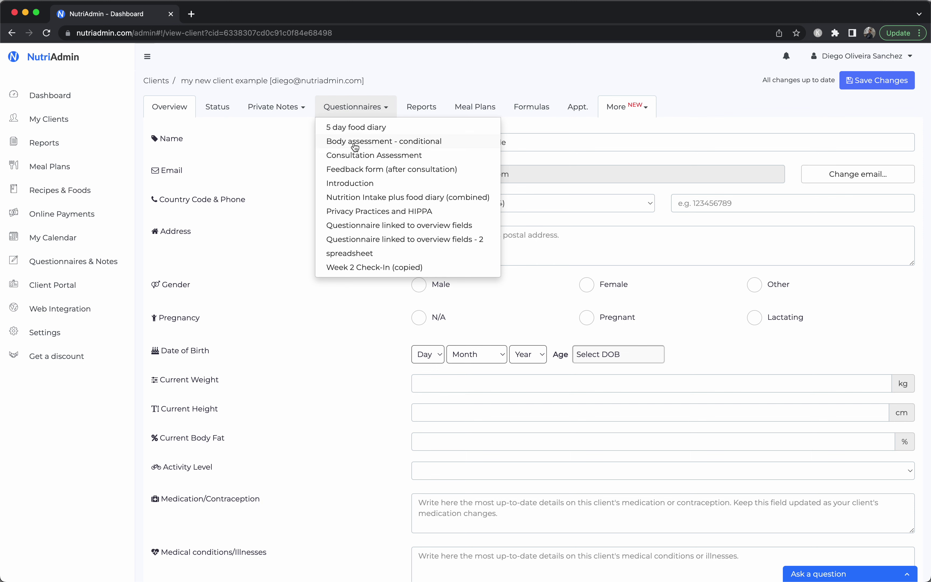
left_click(354, 130)
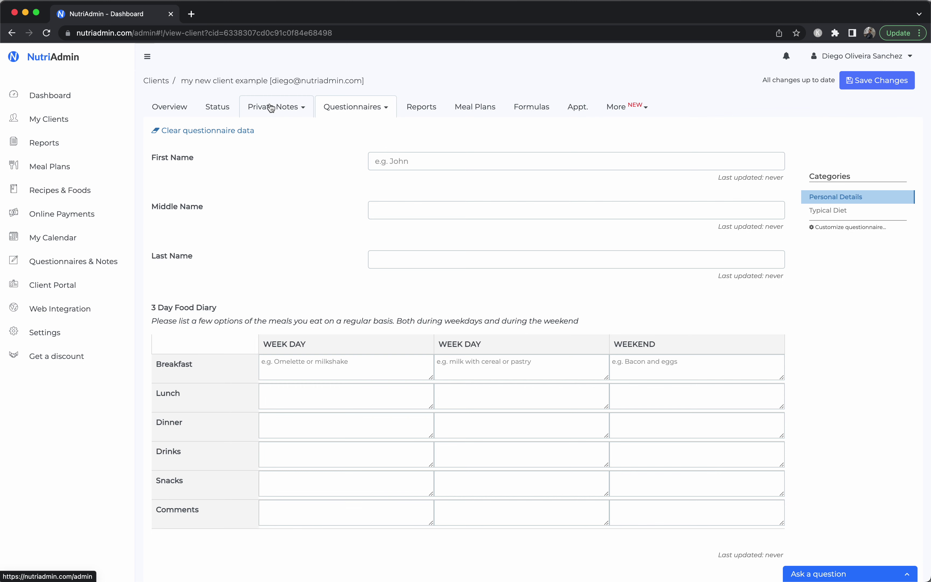
left_click(272, 108)
left_click(273, 126)
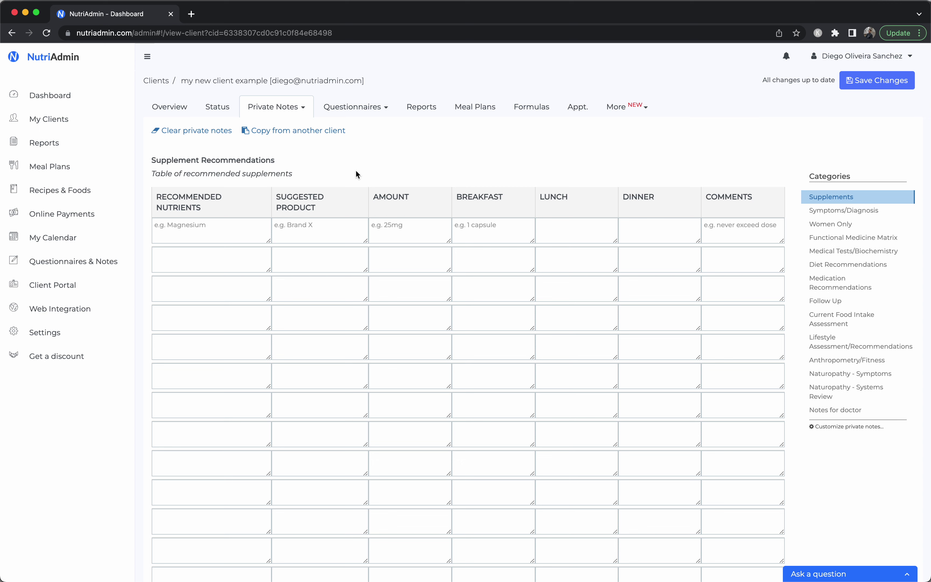
left_click(194, 229)
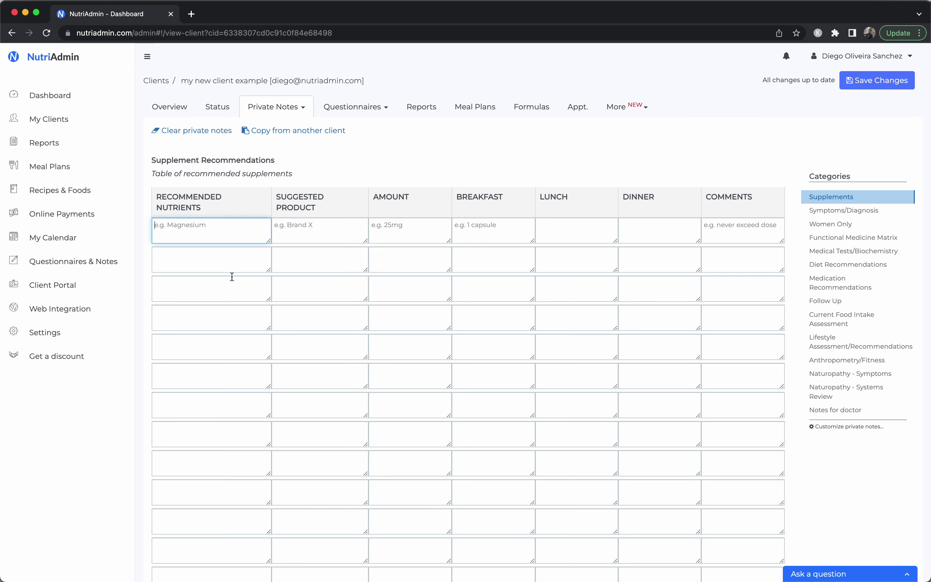
Toggle the private notes menu and scroll through the empty notes form
left_click(280, 108)
left_click(285, 109)
left_click(214, 235)
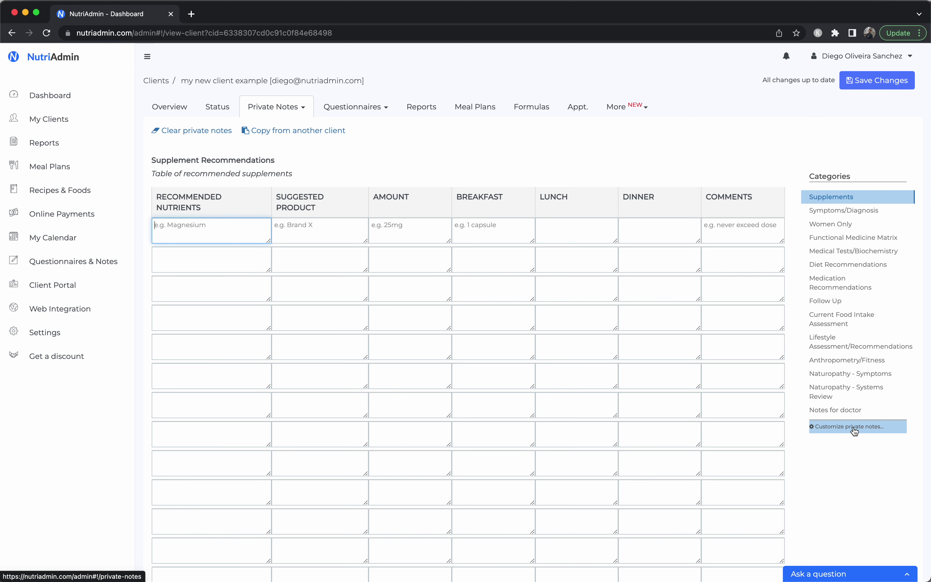
scroll(669, 261, "down", 3)
scroll(669, 261, "down", 12)
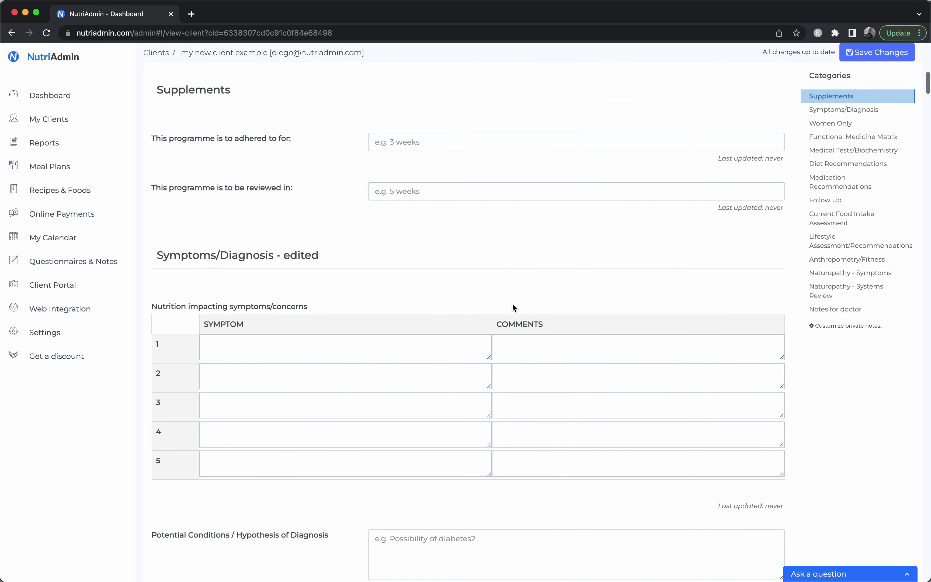
scroll(366, 451, "down", 4)
scroll(365, 453, "down", 15)
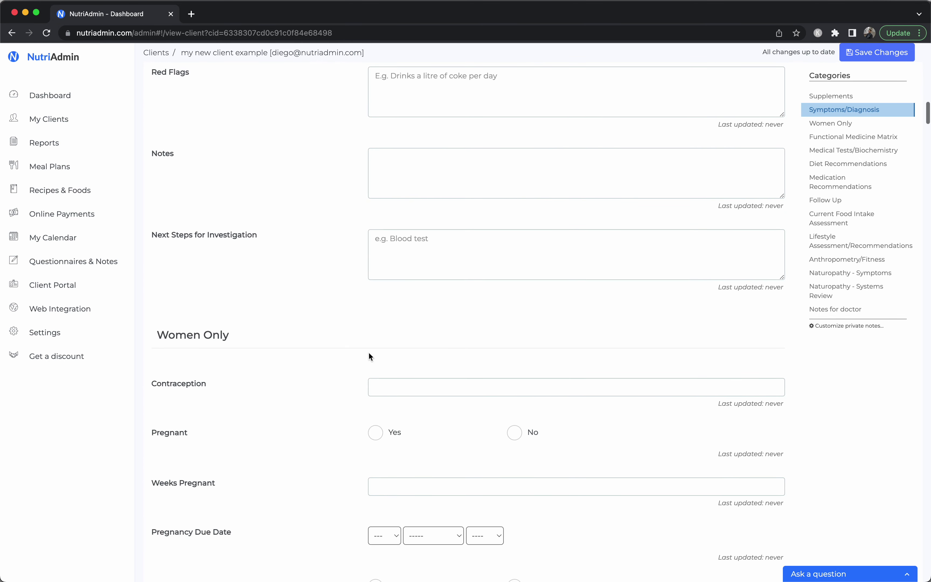
scroll(368, 356, "down", 5)
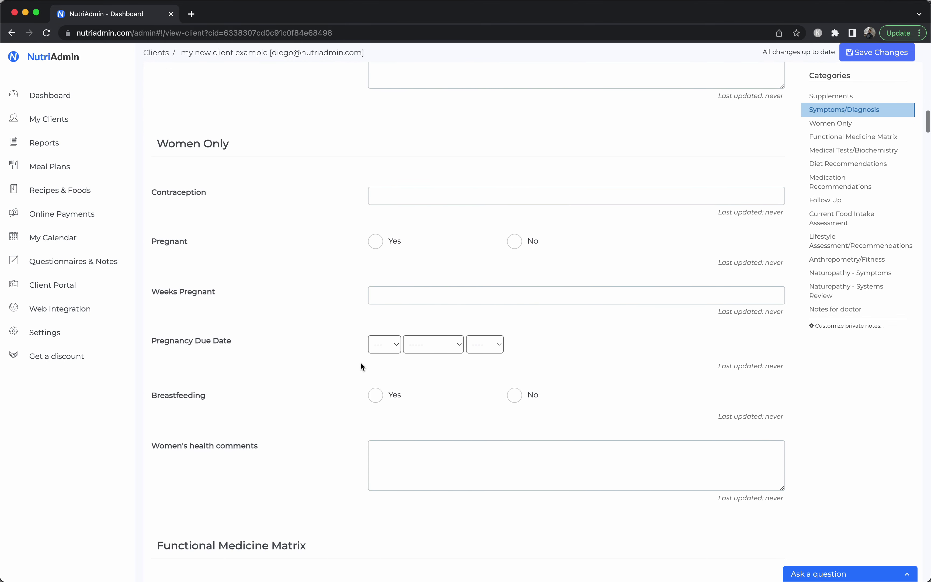
scroll(361, 366, "up", 4)
Try the Notes and Next Steps boxes, then return to the first Recommended Nutrients cell
left_click(472, 135)
left_click(452, 221)
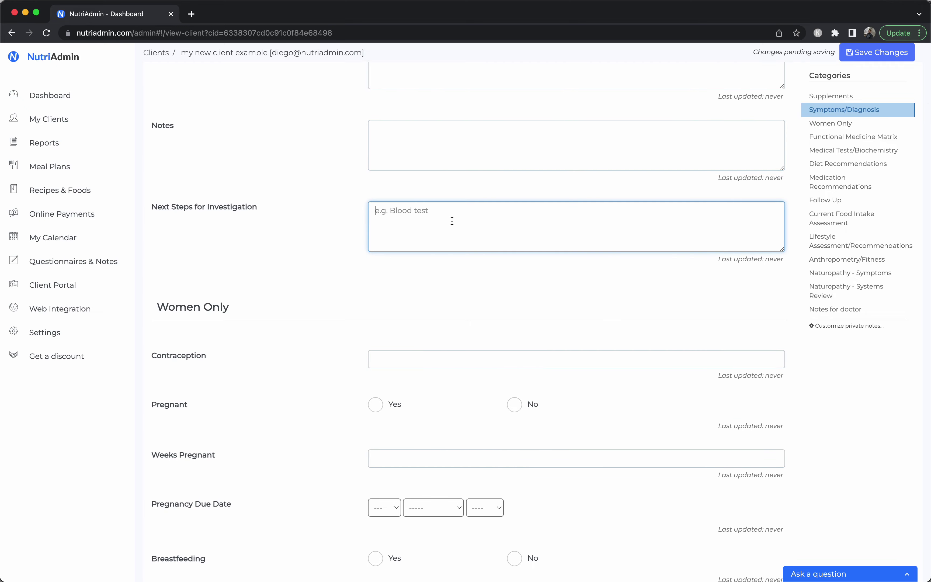
scroll(452, 220, "down", 11)
scroll(452, 221, "down", 6)
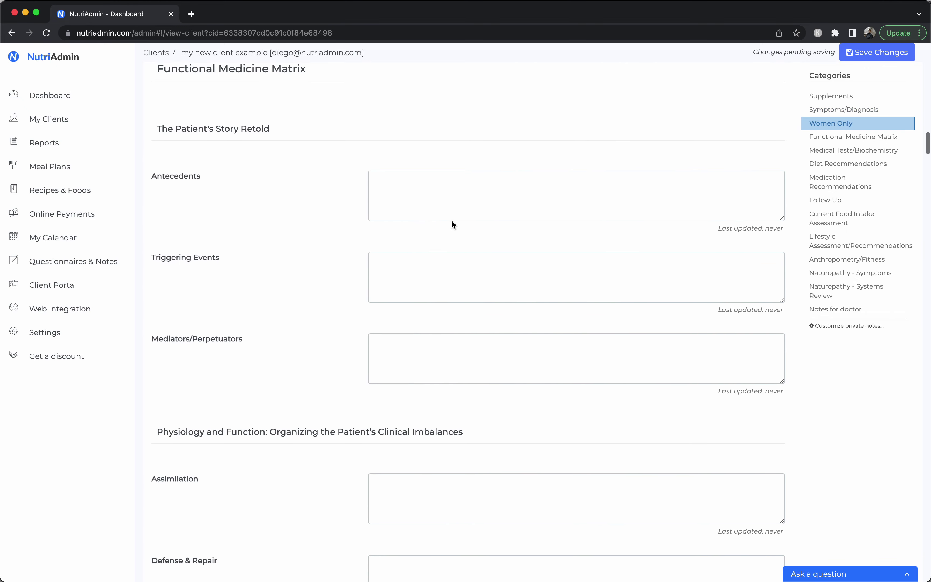
scroll(451, 292, "up", 17)
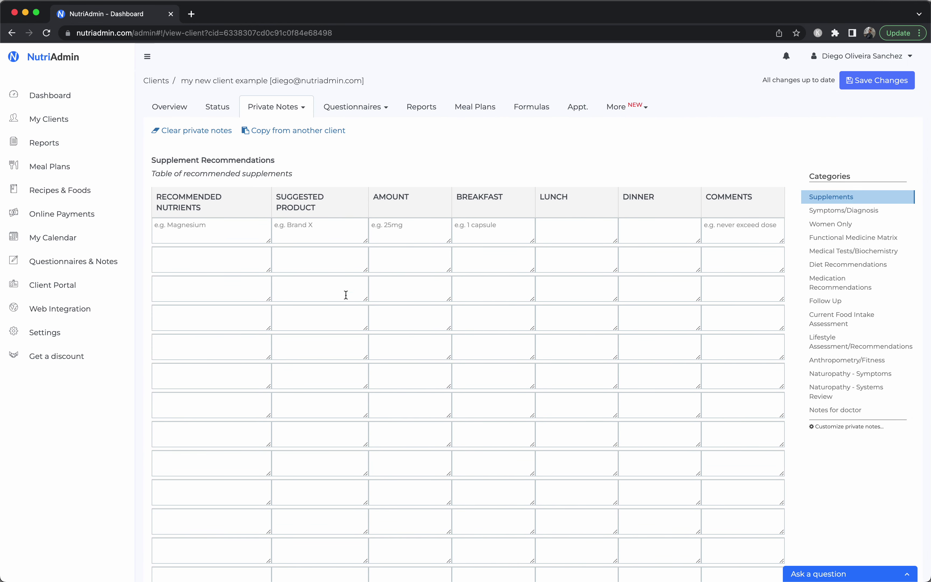
left_click(212, 241)
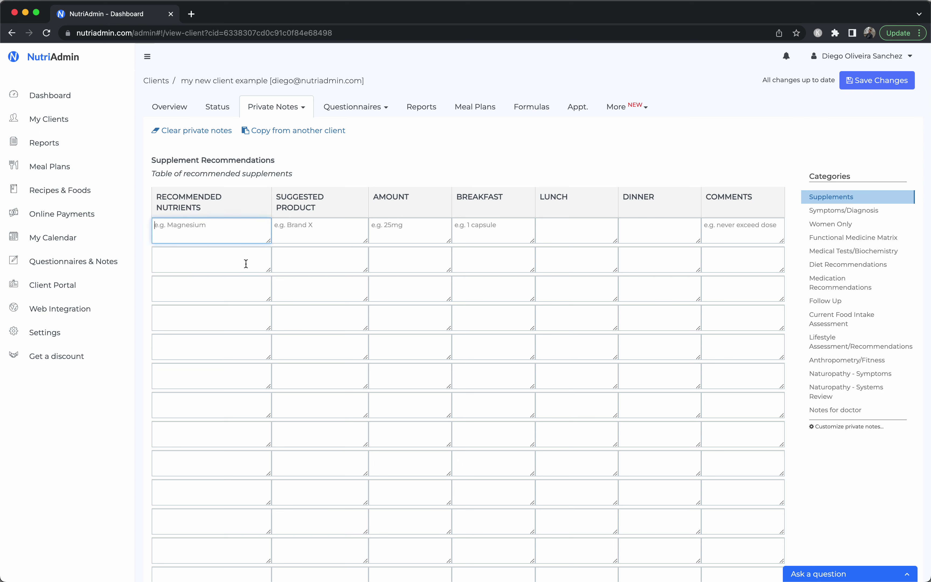
Enter magnesium and vitamin d in the first two Recommended Nutrients rows
left_click(312, 268)
left_click(177, 209)
left_click(178, 238)
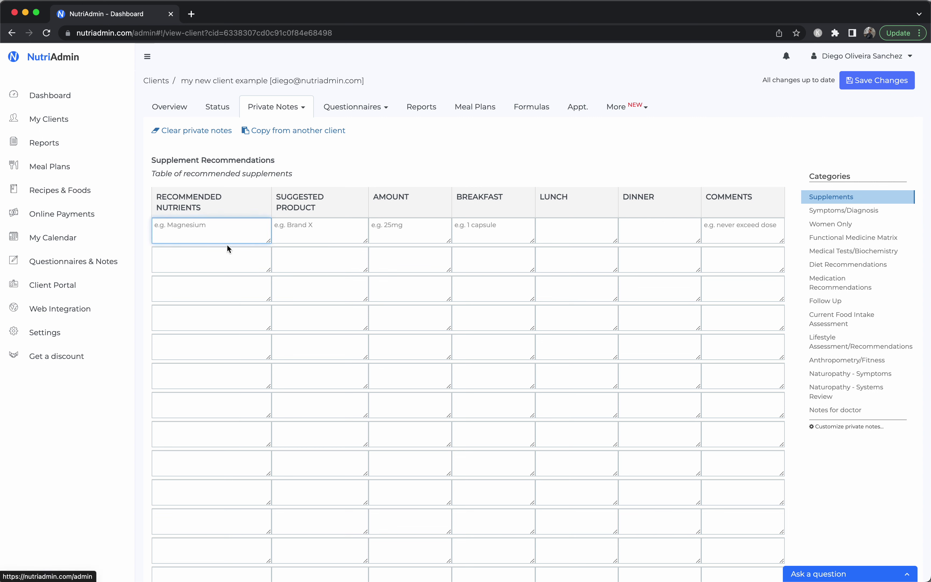
type("mag")
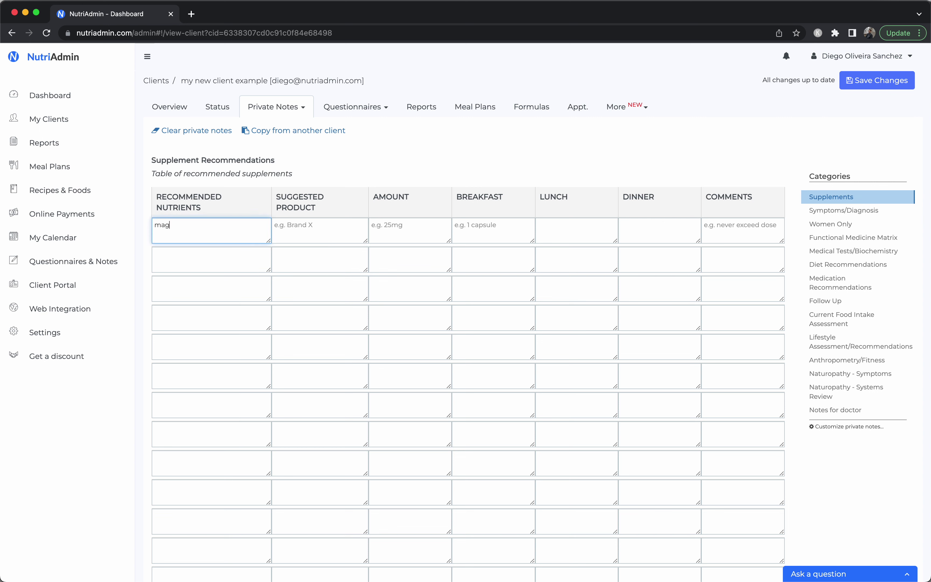
type("nesium")
left_click(206, 264)
type("vitamin d")
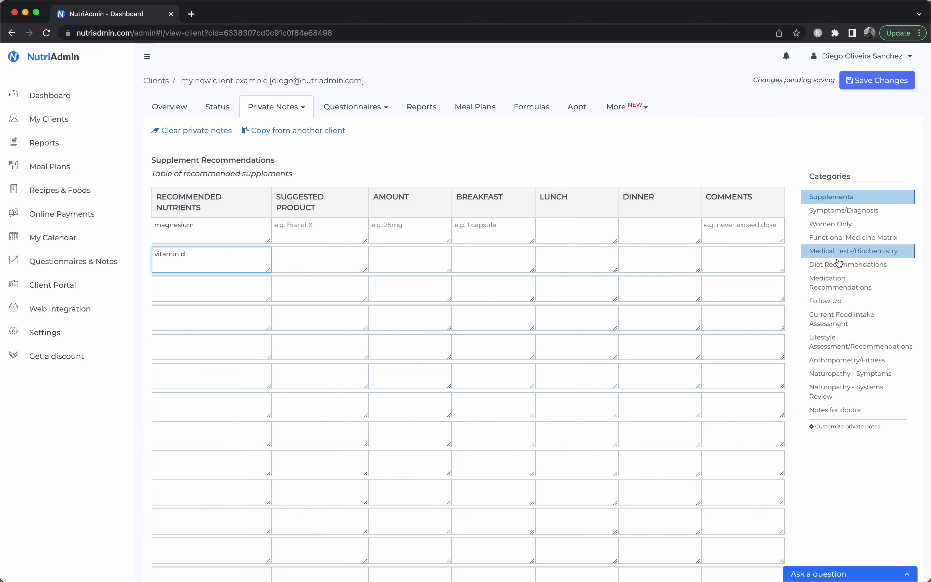
Add 'eat higher protein' and 'remove snack' under Diet Recommendations
left_click(841, 269)
left_click(292, 112)
type("eat higher protein")
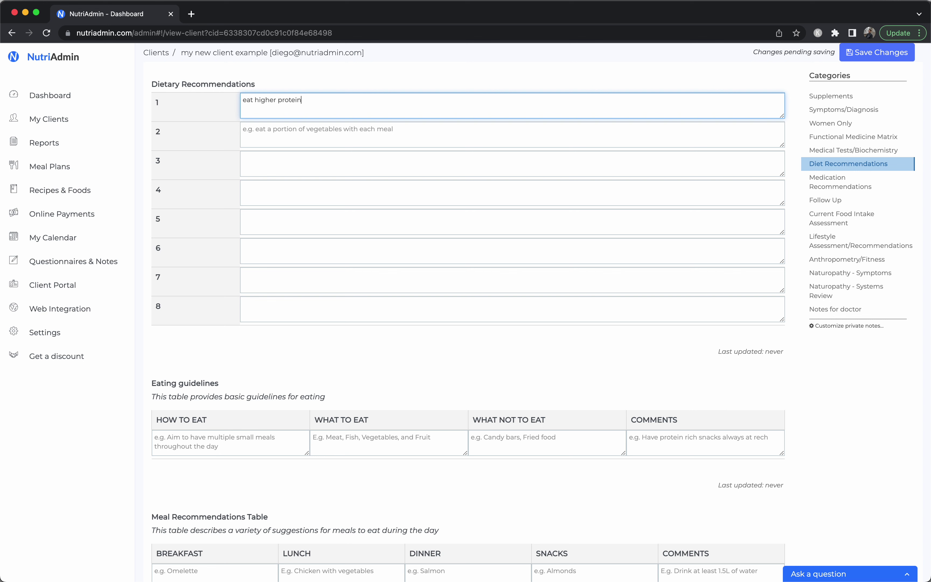
left_click(291, 133)
type("remove snack")
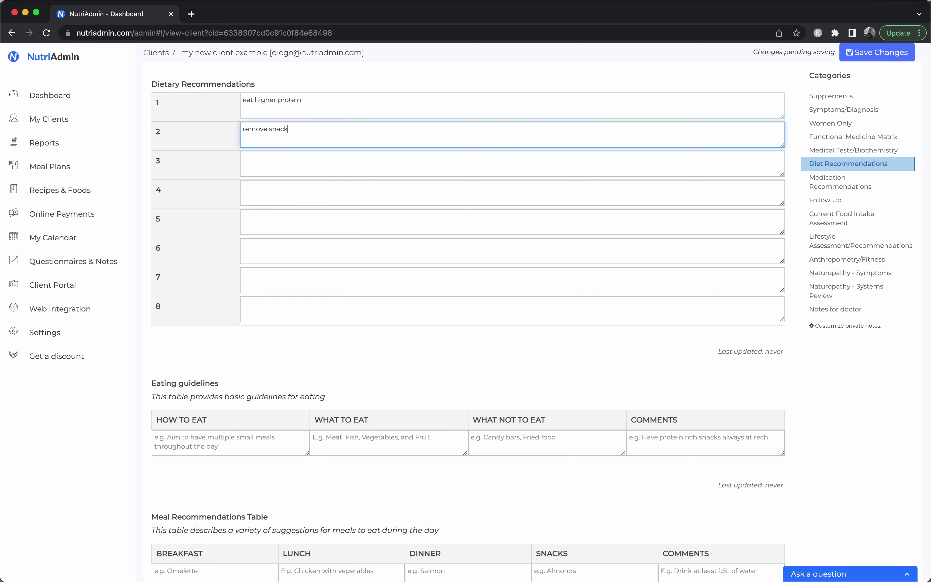
scroll(619, 316, "down", 3)
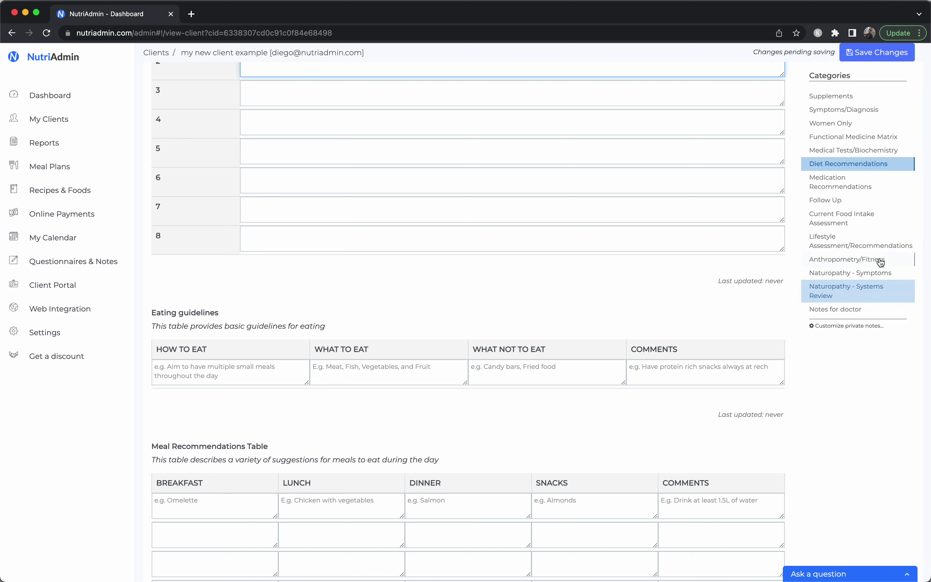
Set current weight to 85 under Anthropometry/Fitness and save the private notes
left_click(878, 263)
left_click(457, 108)
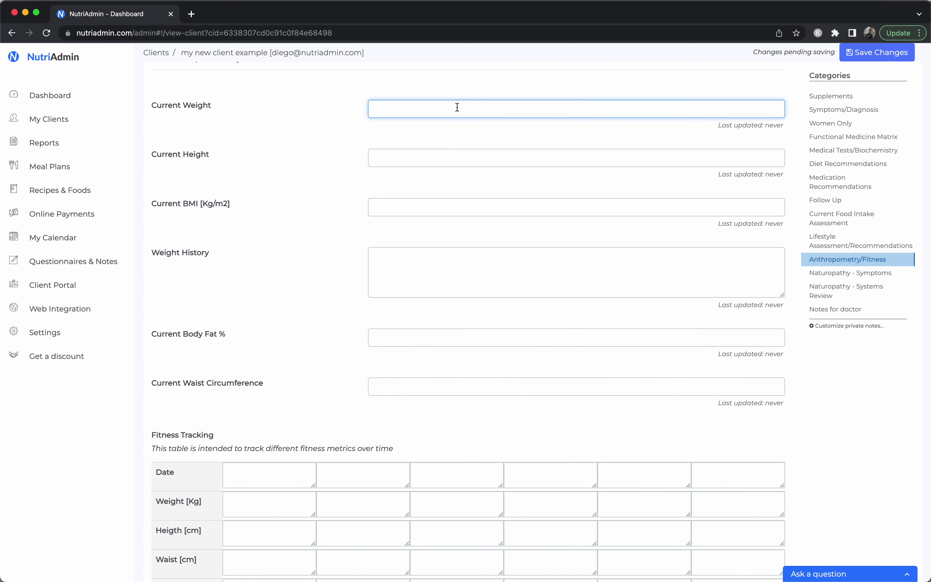
type("85")
left_click(444, 152)
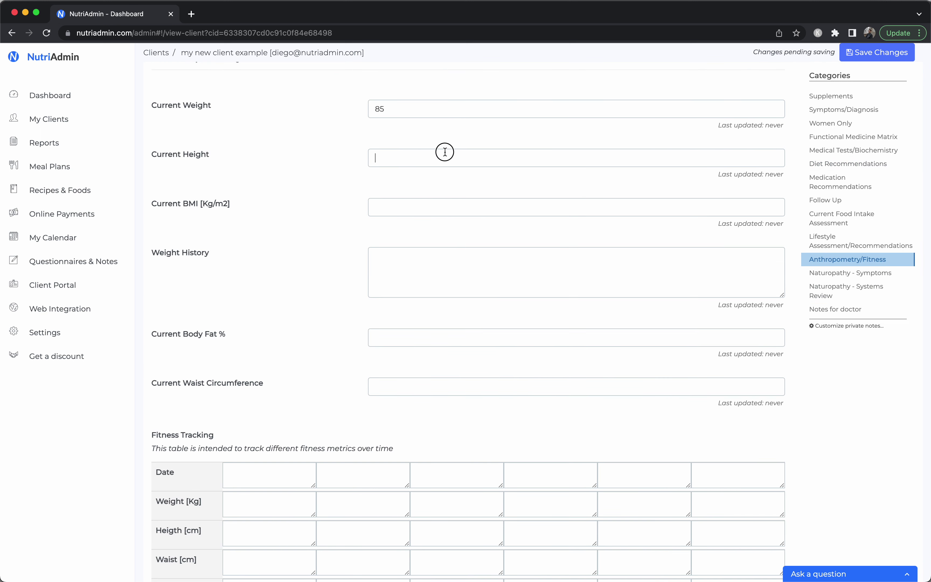
left_click(322, 254)
scroll(323, 377, "up", 20)
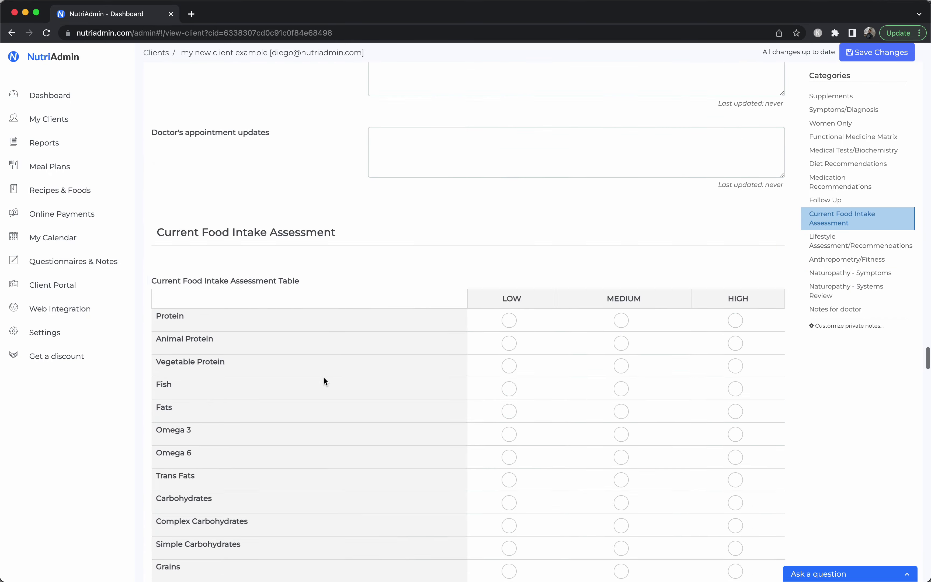
scroll(396, 301, "up", 20)
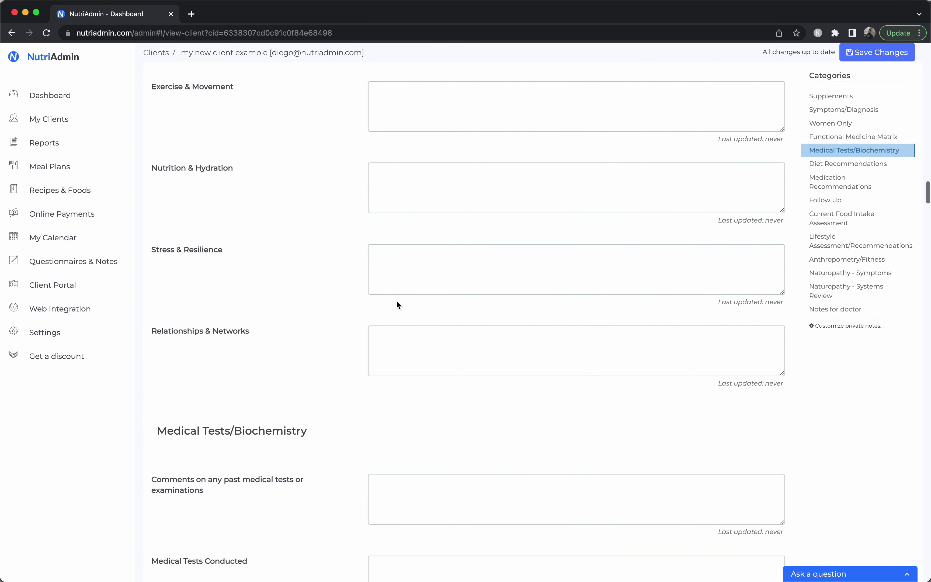
scroll(396, 301, "up", 10)
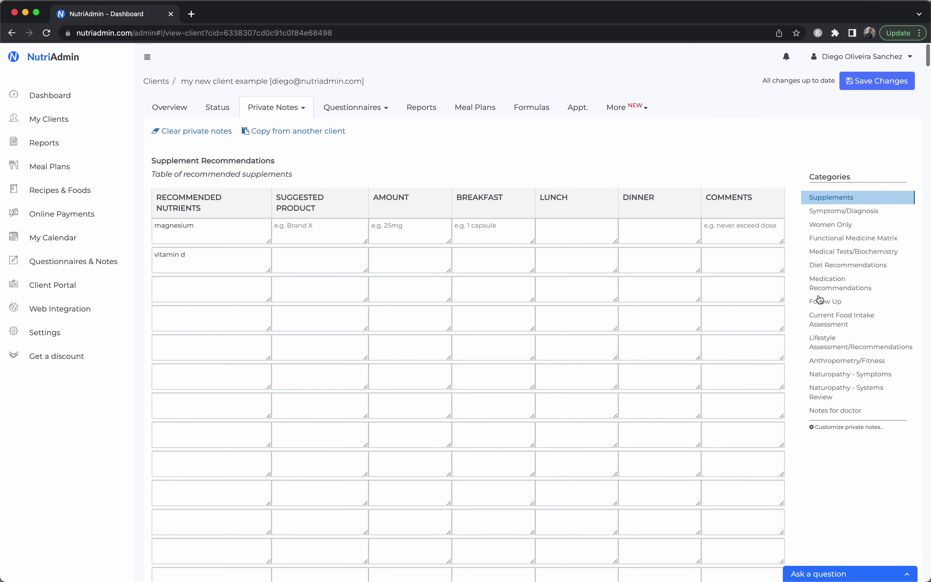
left_click(865, 82)
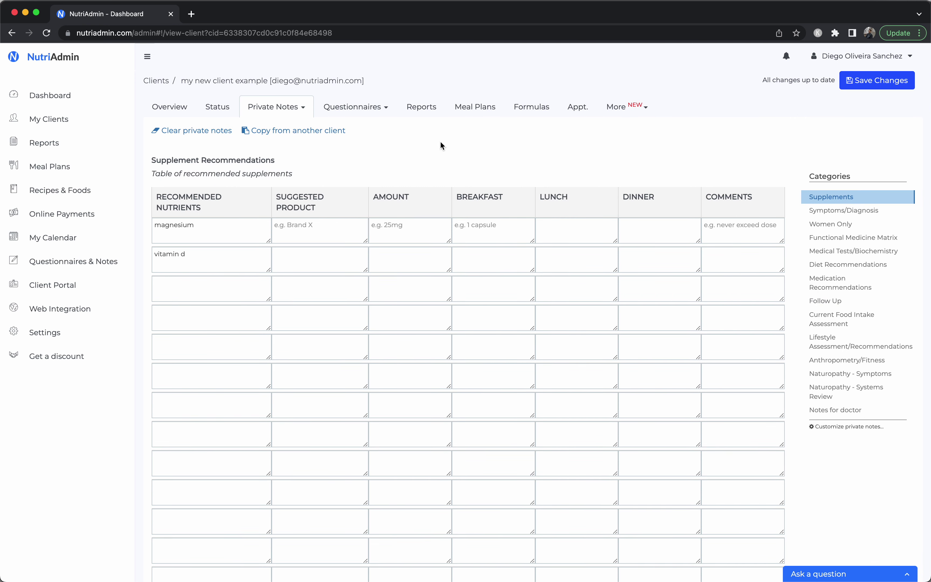
left_click(295, 231)
left_click(301, 257)
left_click(300, 109)
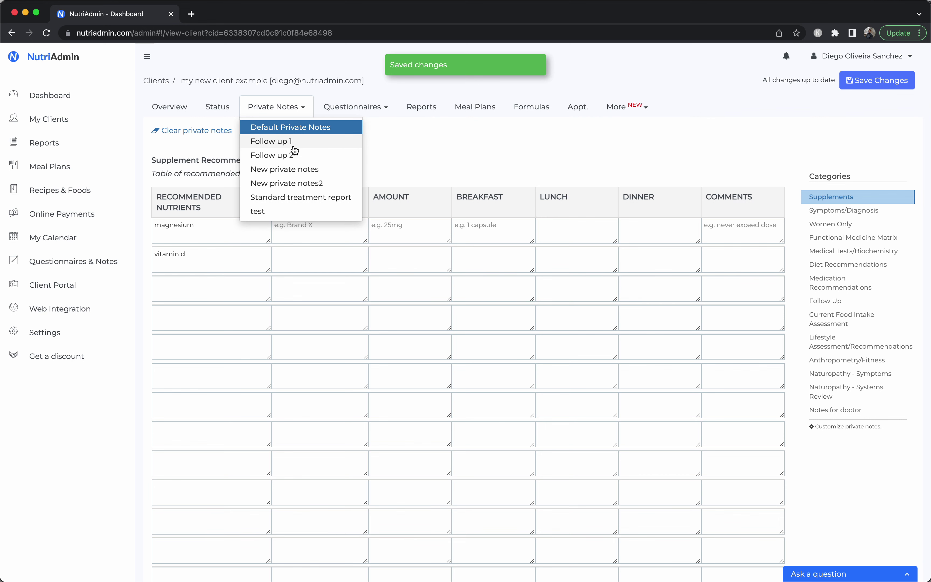
left_click(294, 143)
left_click(282, 111)
left_click(278, 142)
left_click(280, 118)
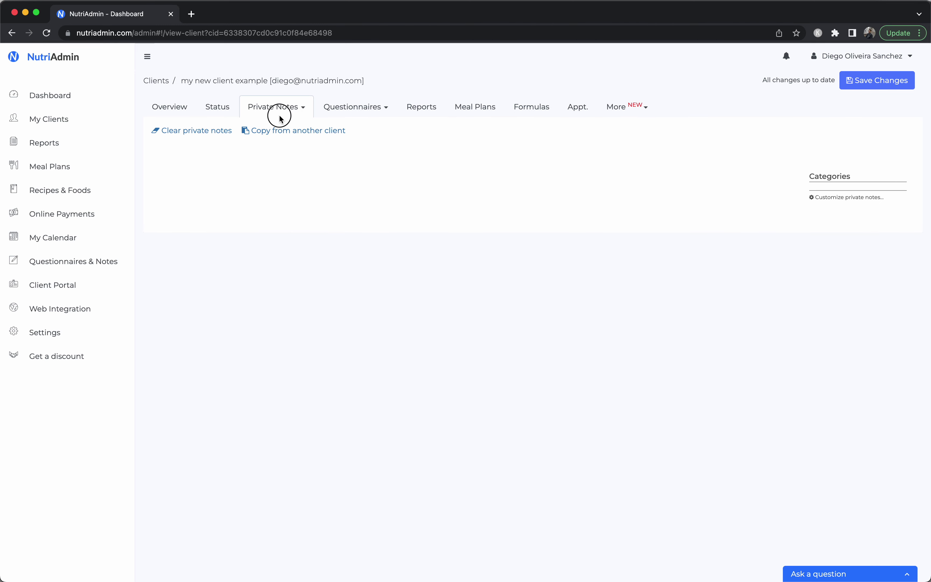
left_click(275, 154)
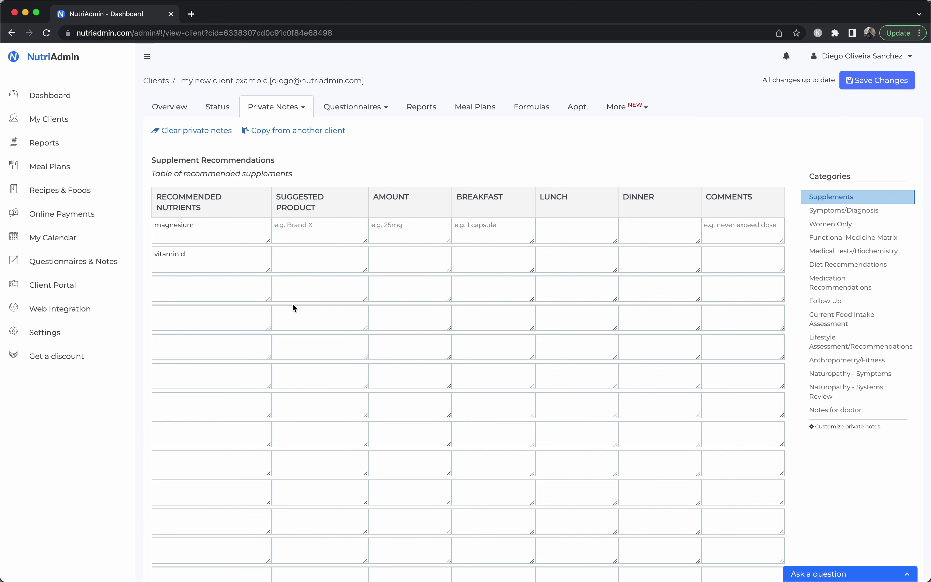
scroll(511, 391, "down", 10)
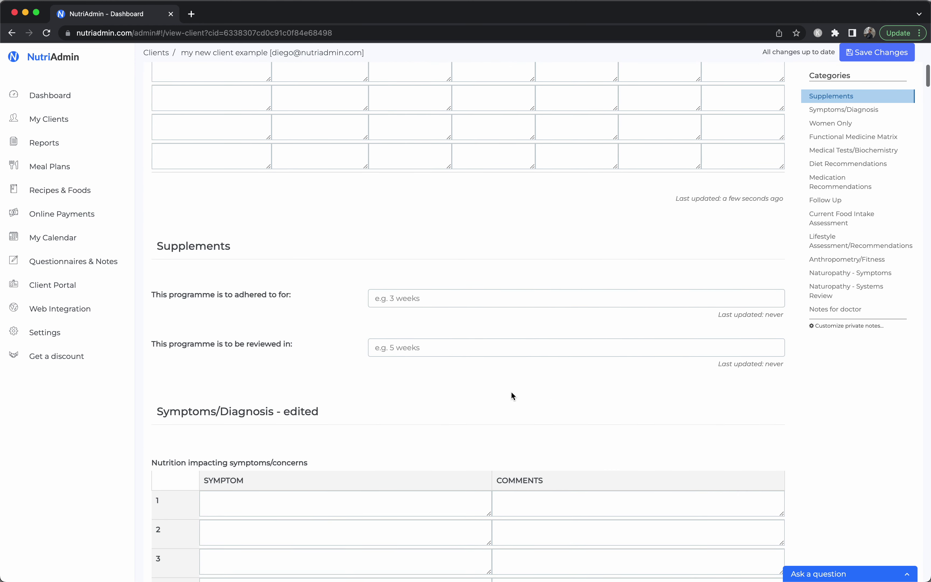
triple_click(734, 201)
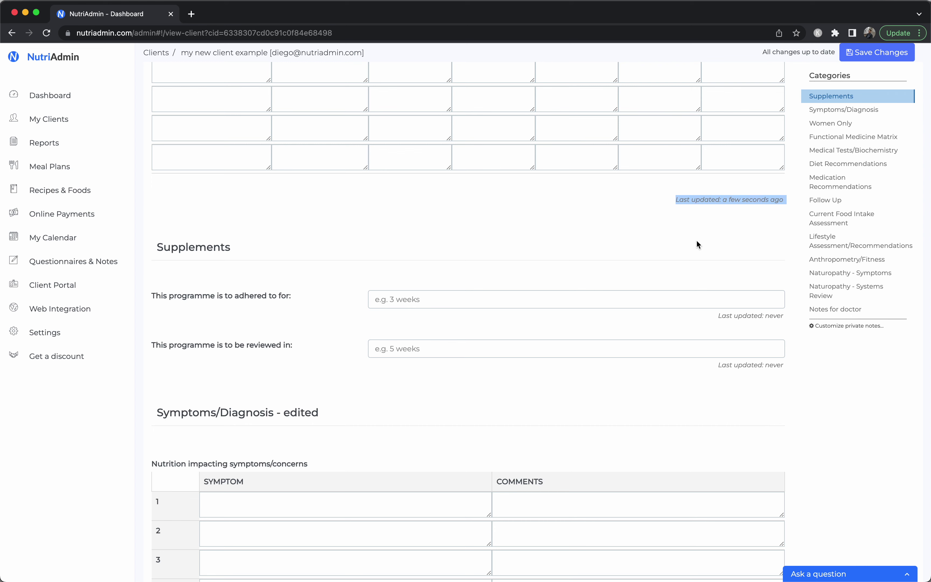
scroll(687, 266, "up", 10)
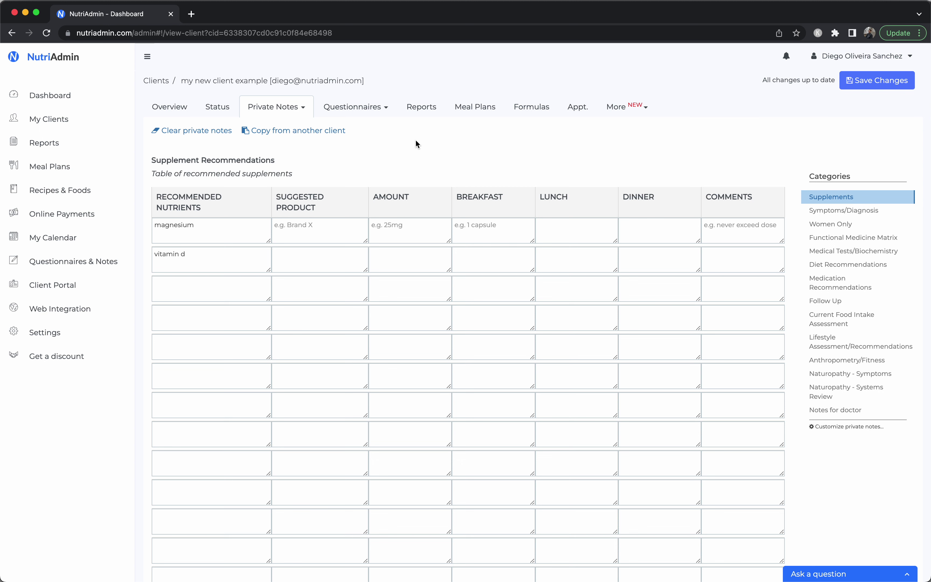
left_click(422, 116)
left_click(472, 118)
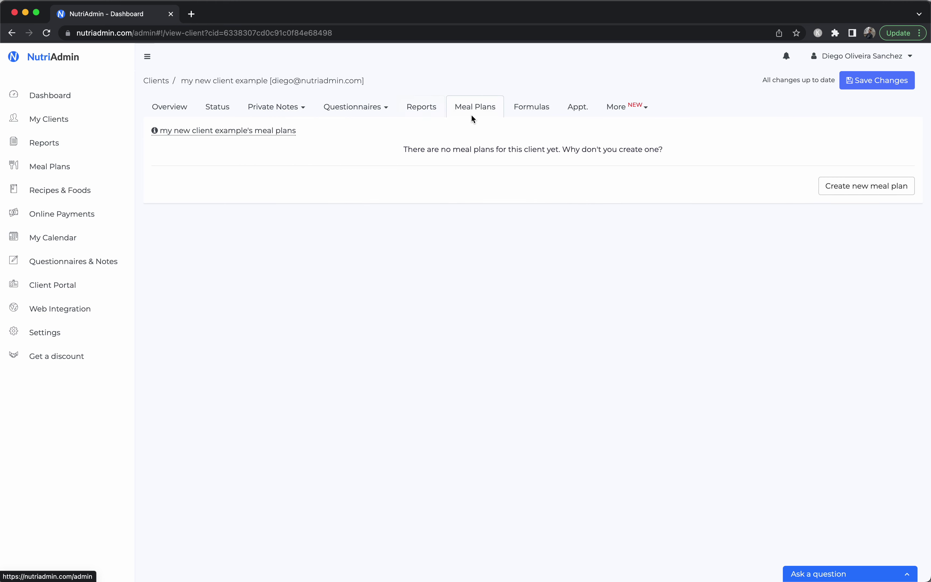
Start a new report for the client titled 'my example report'
left_click(411, 110)
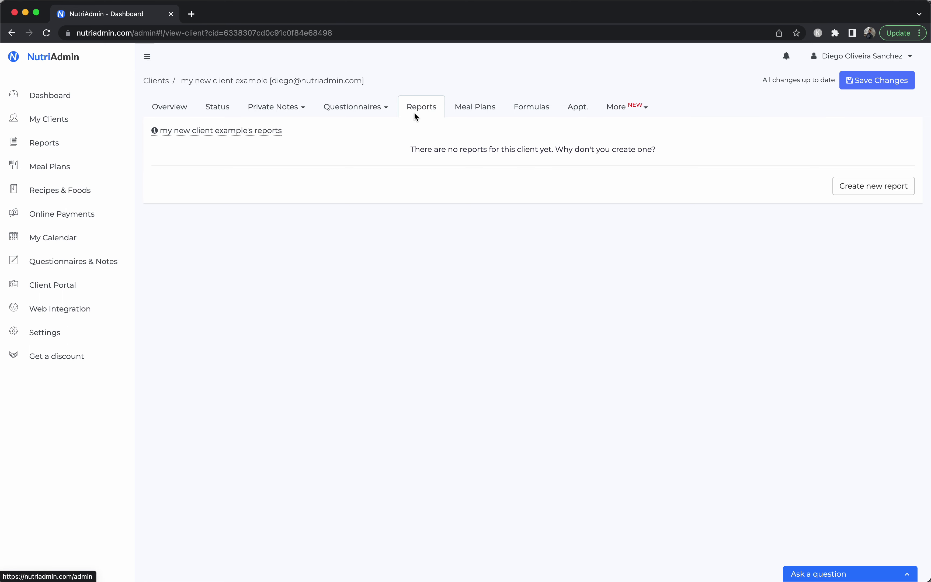
left_click(889, 187)
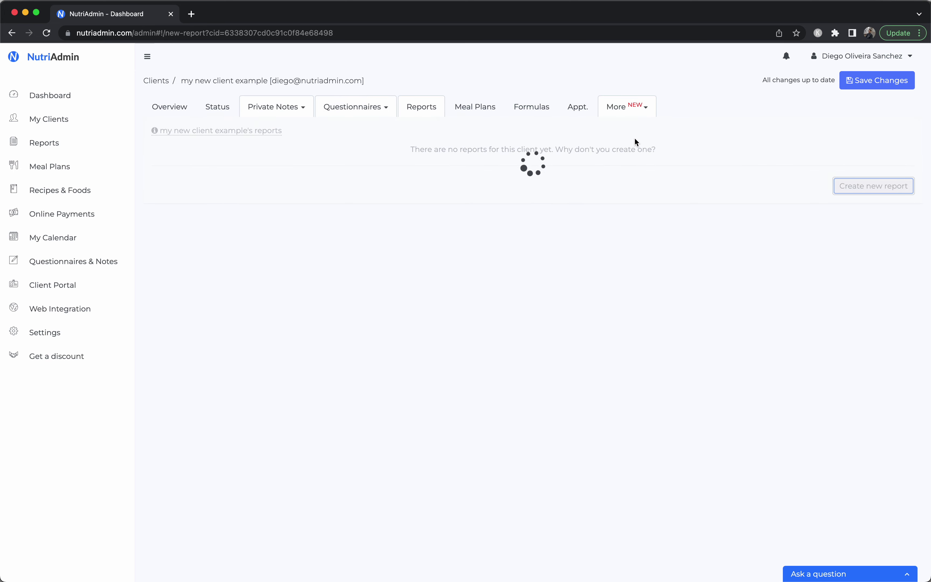
left_click_drag(299, 217, 349, 210)
type("my example report")
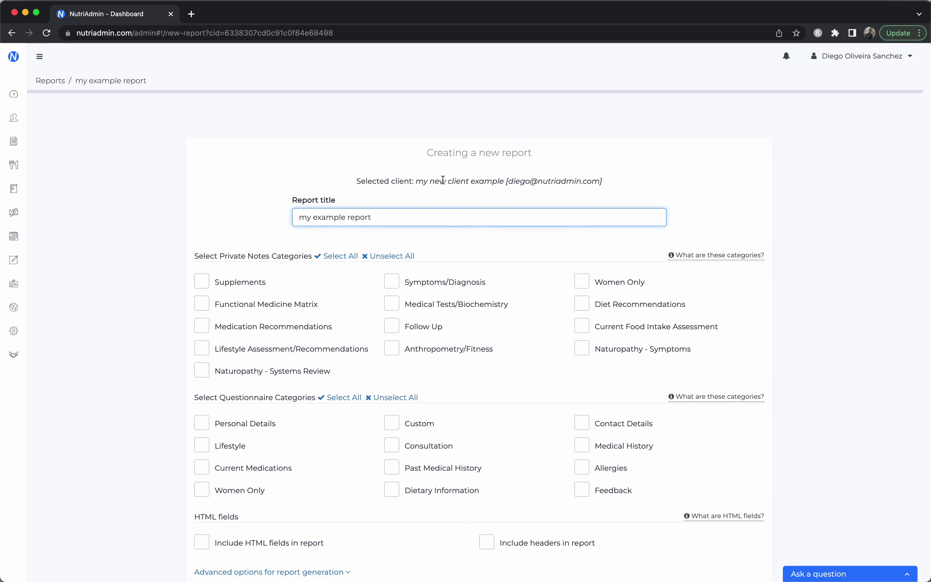
Include every private notes category in the report
triple_click(440, 180)
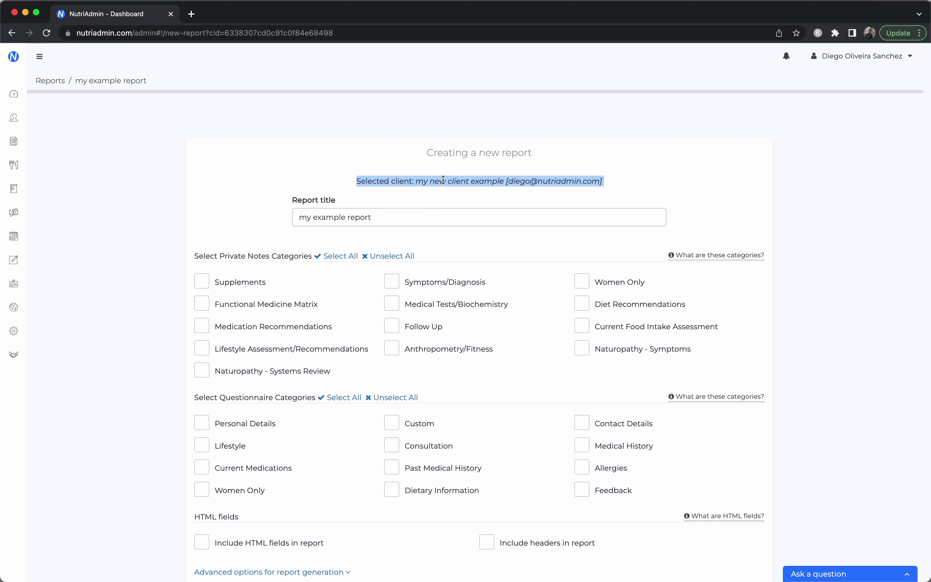
left_click(278, 157)
scroll(277, 160, "down", 3)
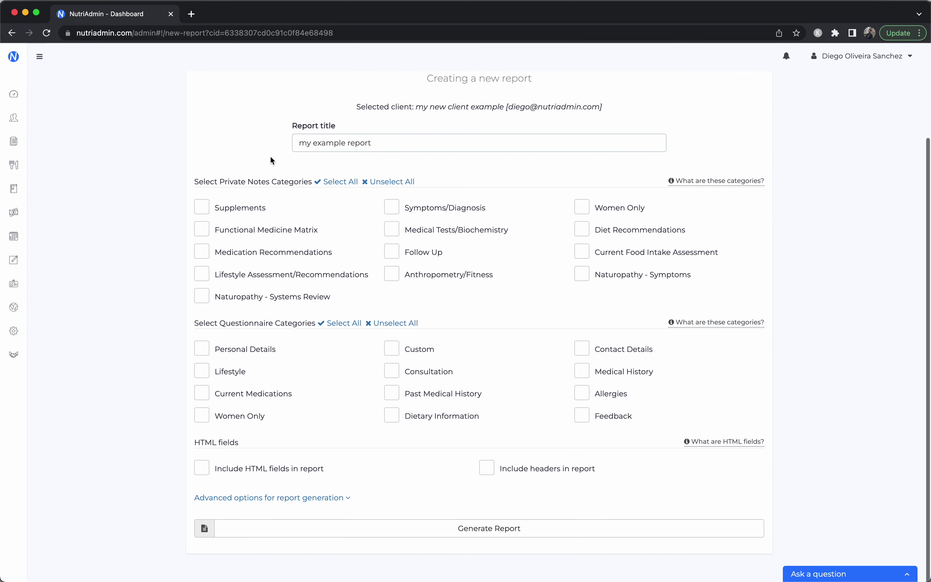
left_click(336, 182)
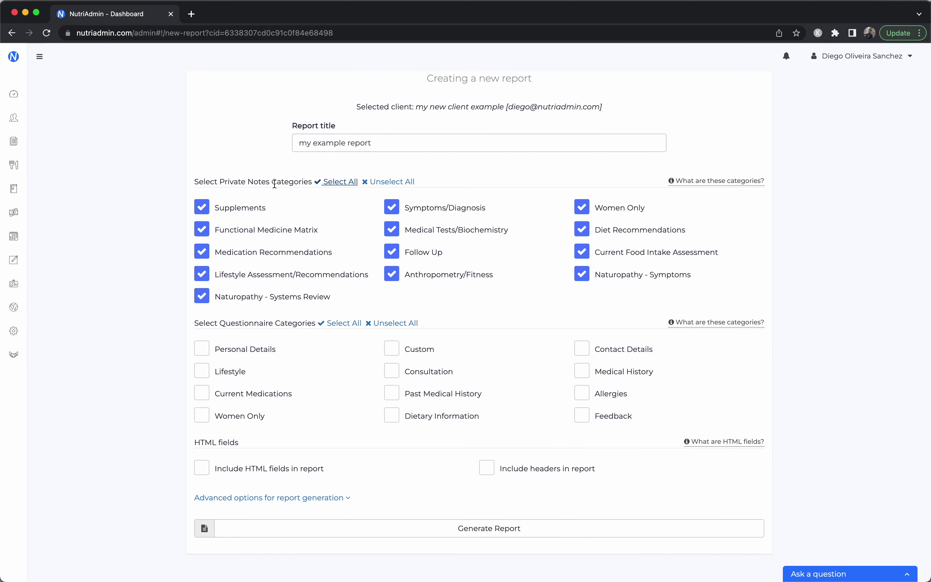
In advanced options, exclude questionnaire data, use only Default Private Notes, and generate the report
scroll(324, 245, "down", 1)
left_click(301, 491)
scroll(365, 391, "down", 3)
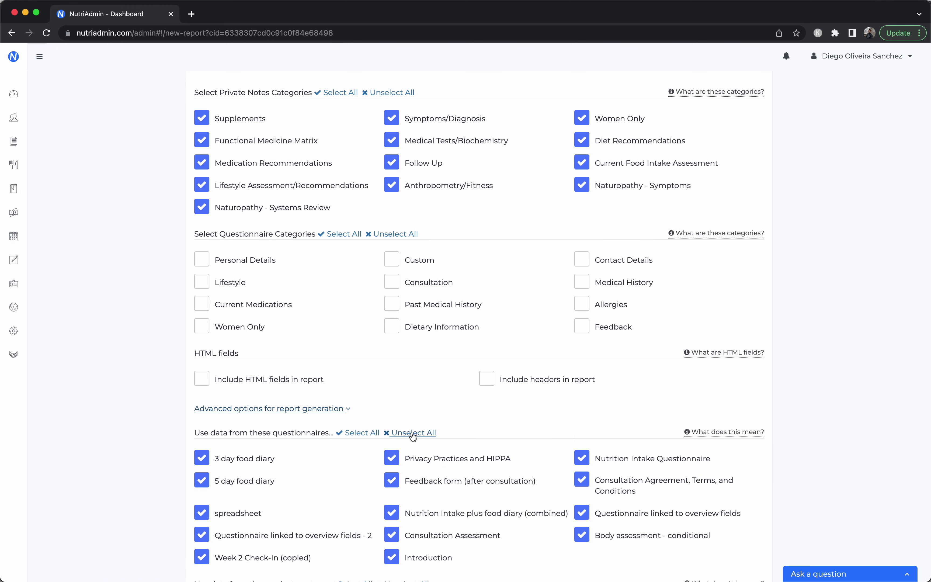
left_click(400, 431)
scroll(413, 435, "down", 5)
left_click(414, 453)
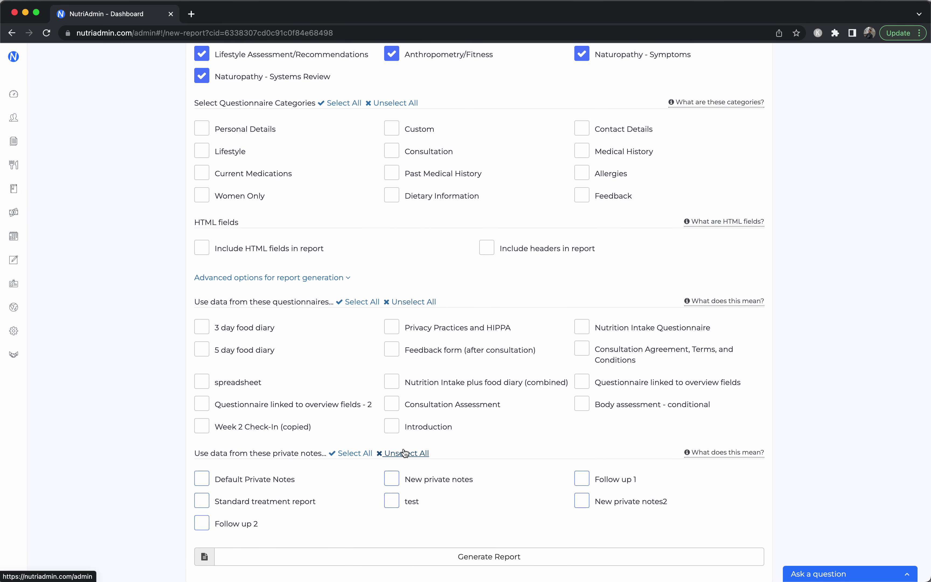
left_click(267, 485)
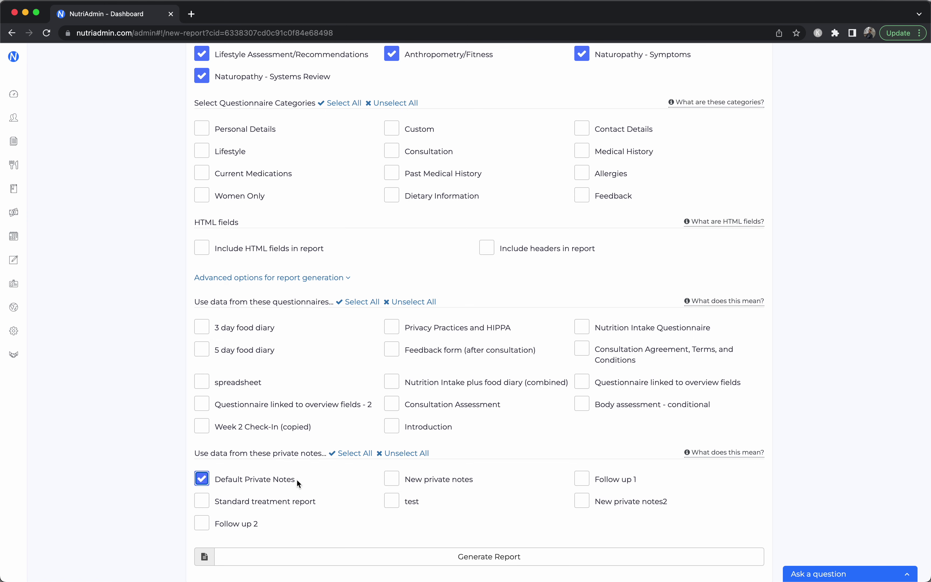
left_click(473, 556)
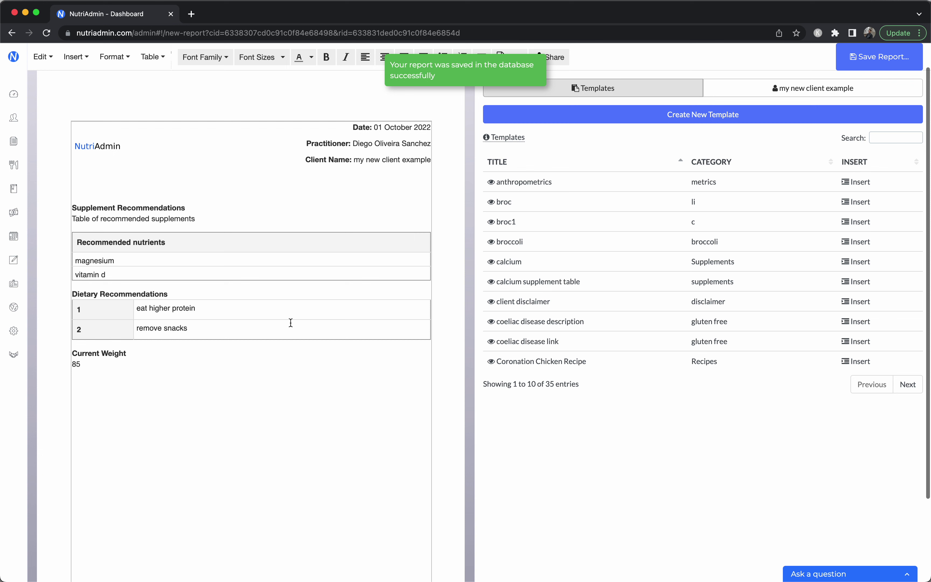
Append '- asdlkfjasdklfjasdlkjfadskljfalskdfjlsdakjf' to the eat higher protein entry
left_click_drag(131, 377, 74, 205)
left_click(158, 208)
left_click_drag(125, 230, 134, 275)
left_click(134, 275)
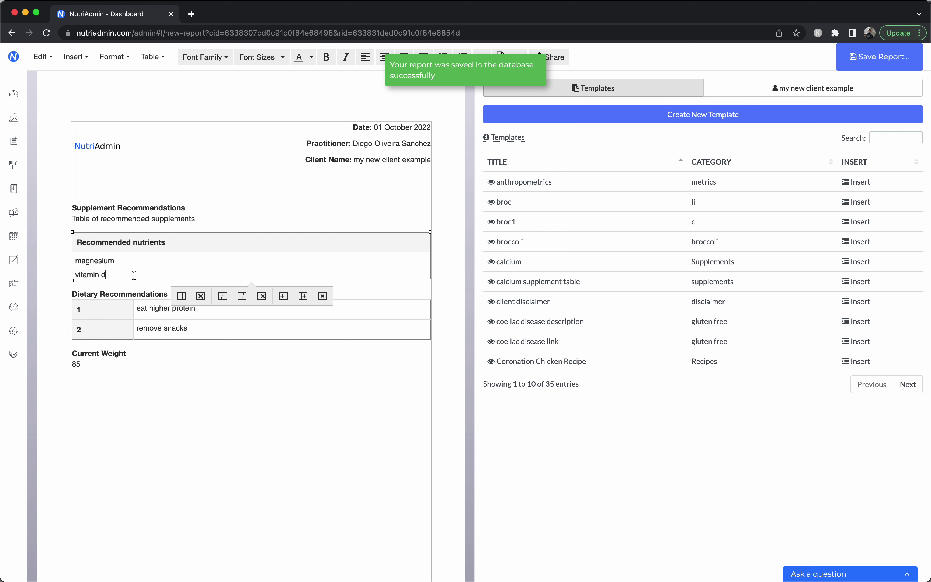
left_click(193, 318)
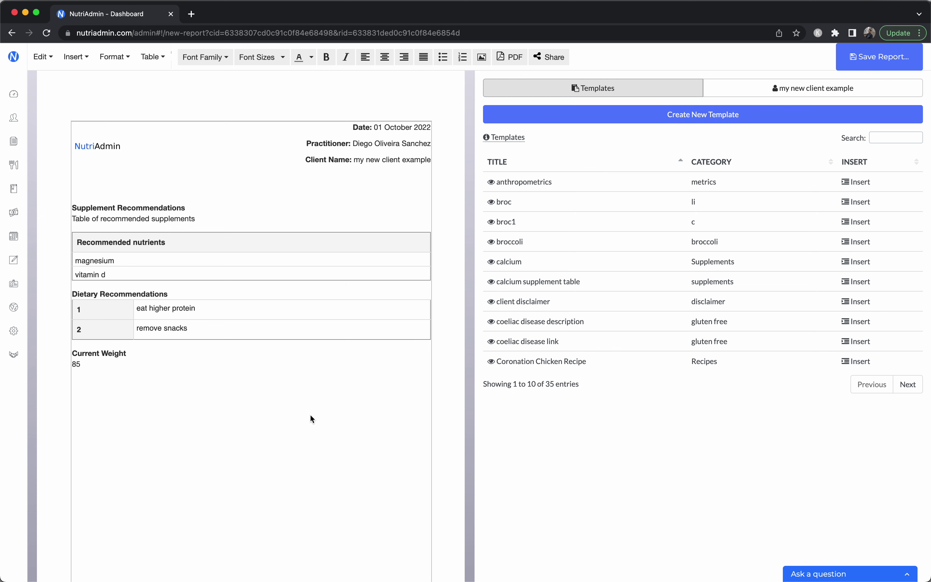
scroll(311, 465, "down", 3)
scroll(313, 364, "up", 5)
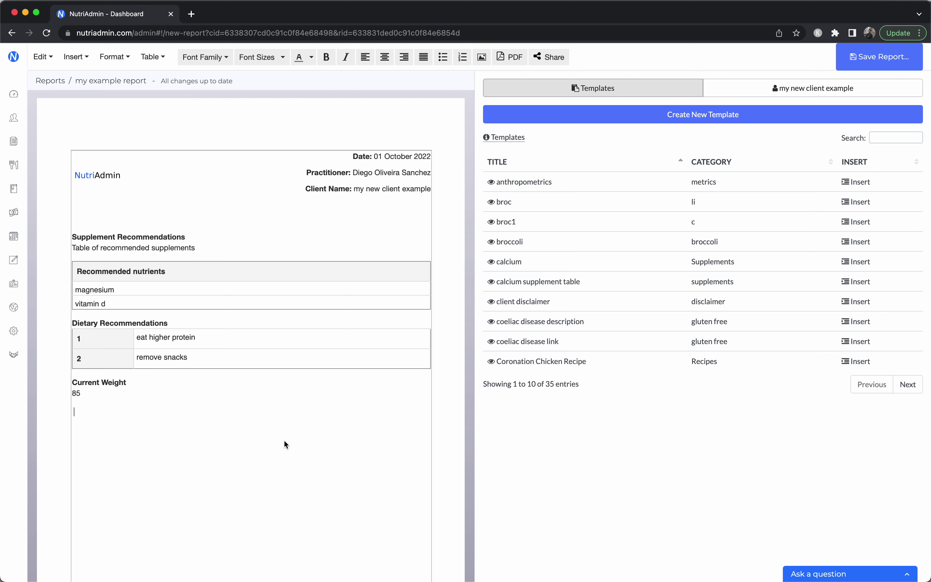
left_click(222, 337)
type("-")
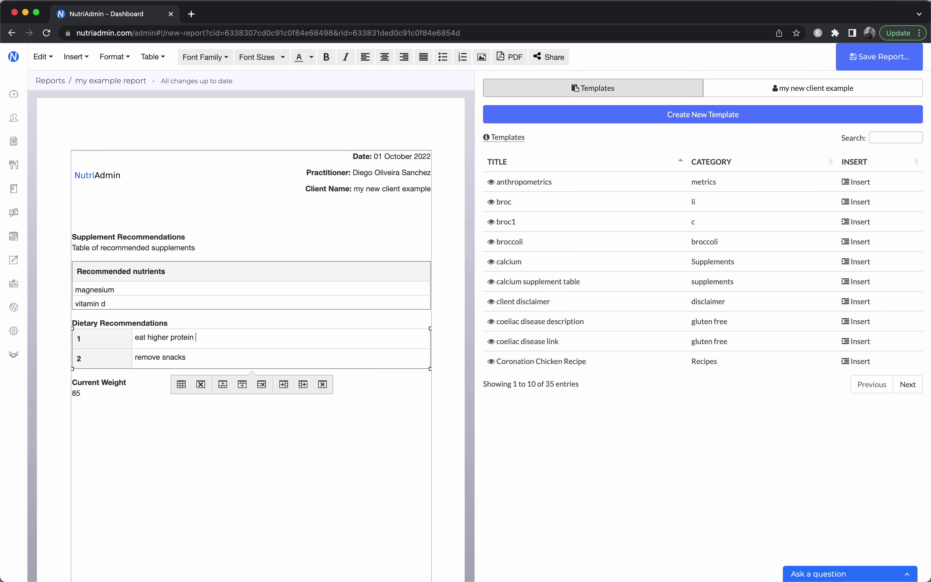
type(" asdlkfjasdklfjasdlkjfadskljfalskdfjlsdakjf")
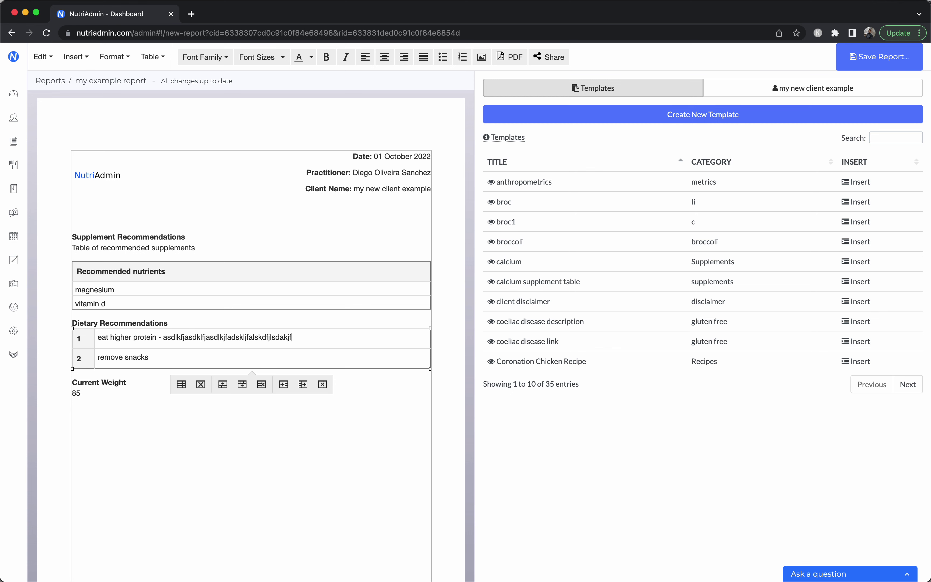
Insert the broccoli template on the line below 85
left_click(311, 458)
scroll(646, 258, "down", 1)
scroll(316, 448, "down", 2)
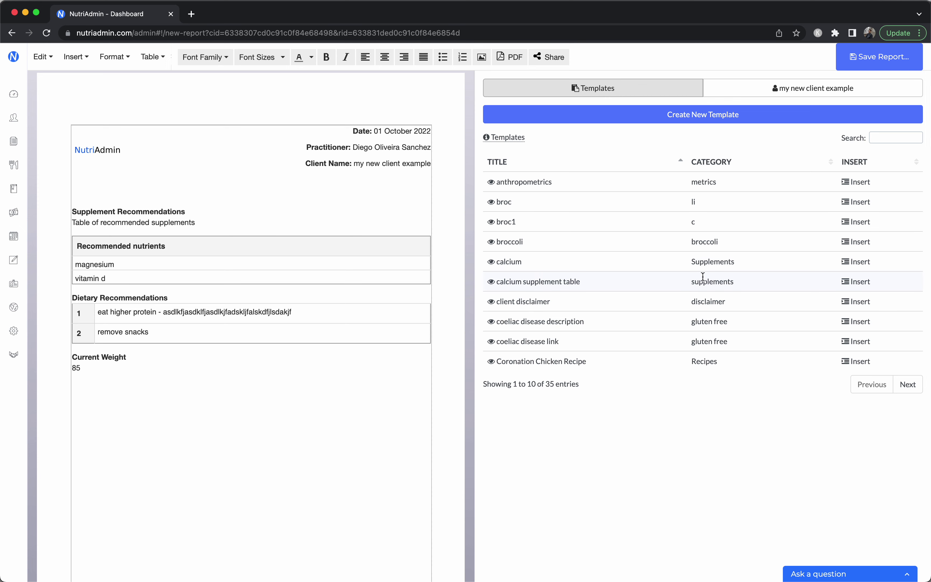
left_click(873, 241)
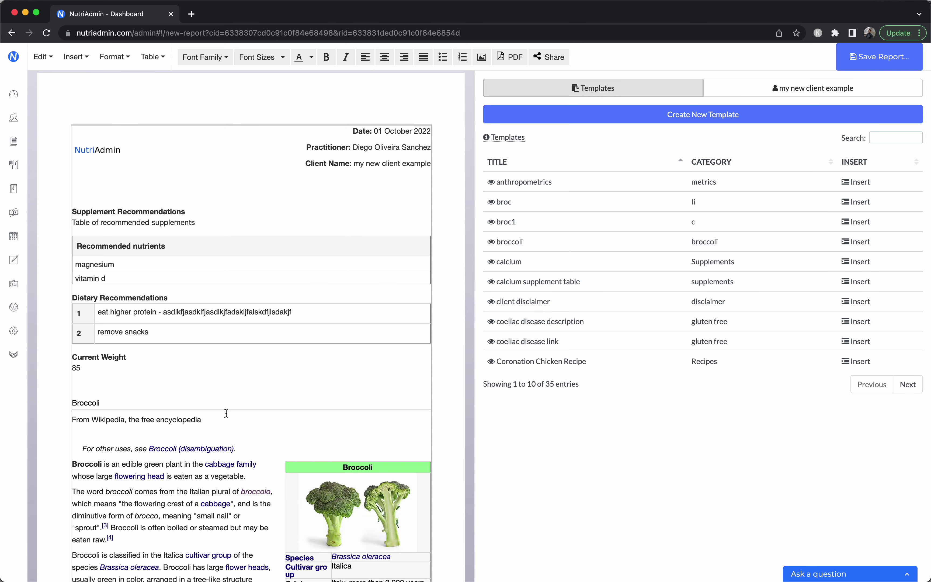
Add blank lines below the weight value and insert the calcium supplement table template
scroll(224, 408, "down", 3)
left_click(172, 294)
key("Return")
key("Return")
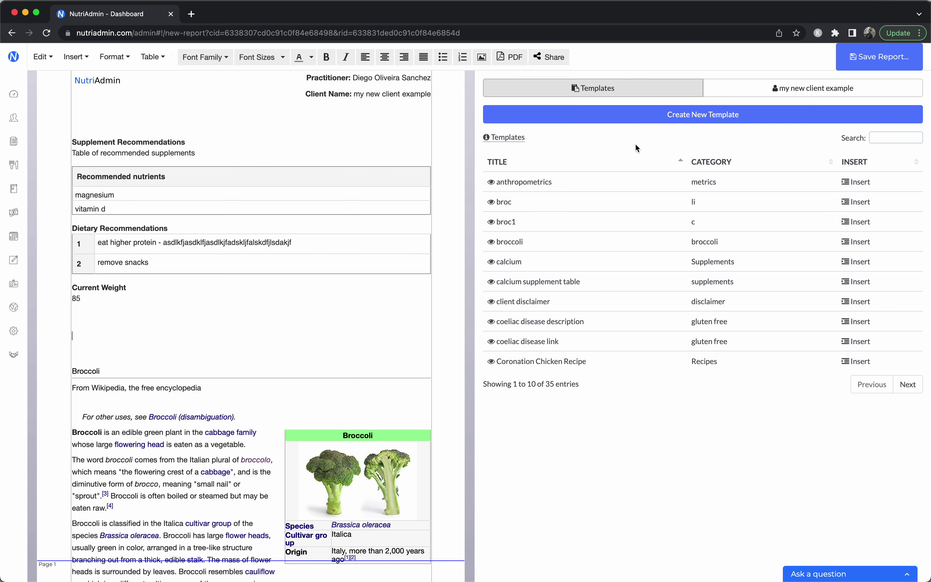
left_click(859, 262)
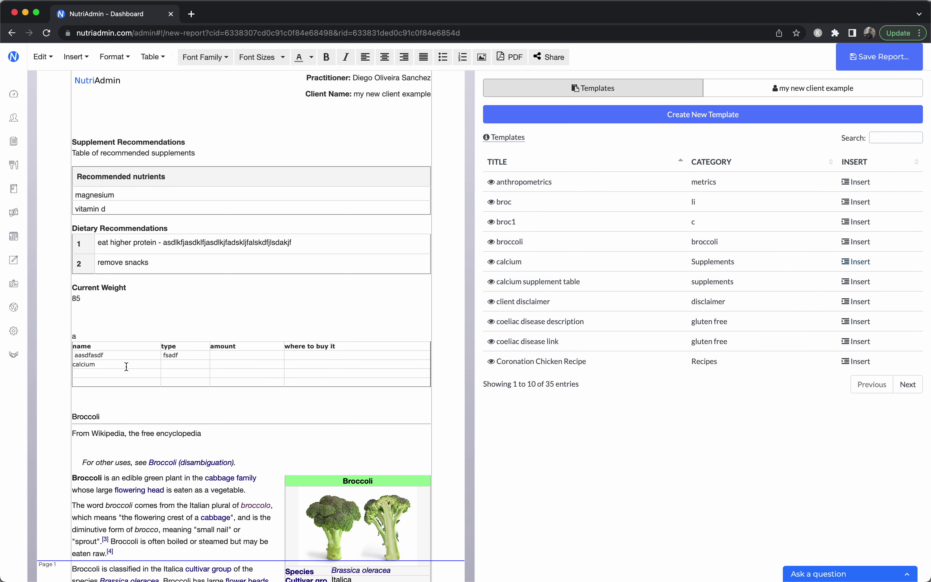
Bring up the Invite To Client Portal dialog via Share
scroll(153, 462, "up", 3)
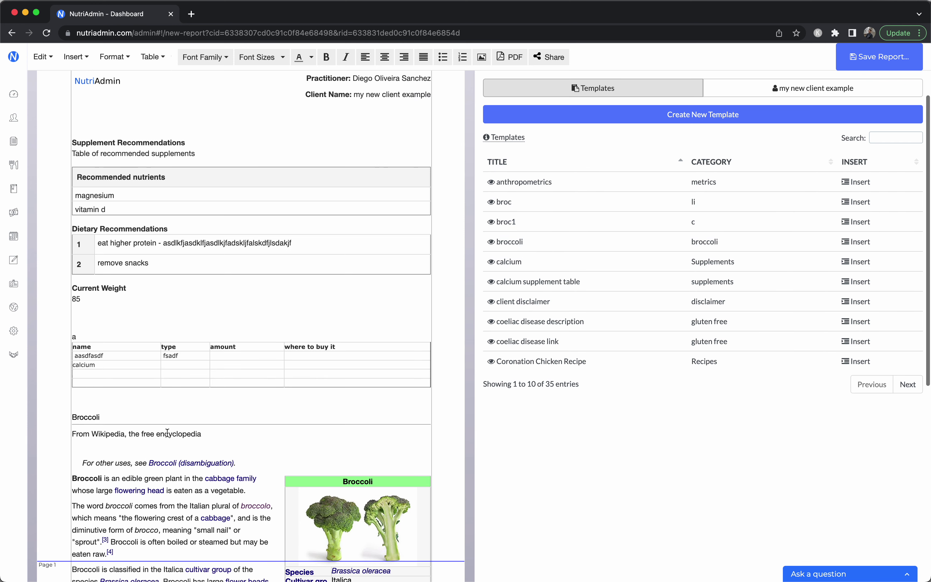
scroll(252, 384, "up", 1)
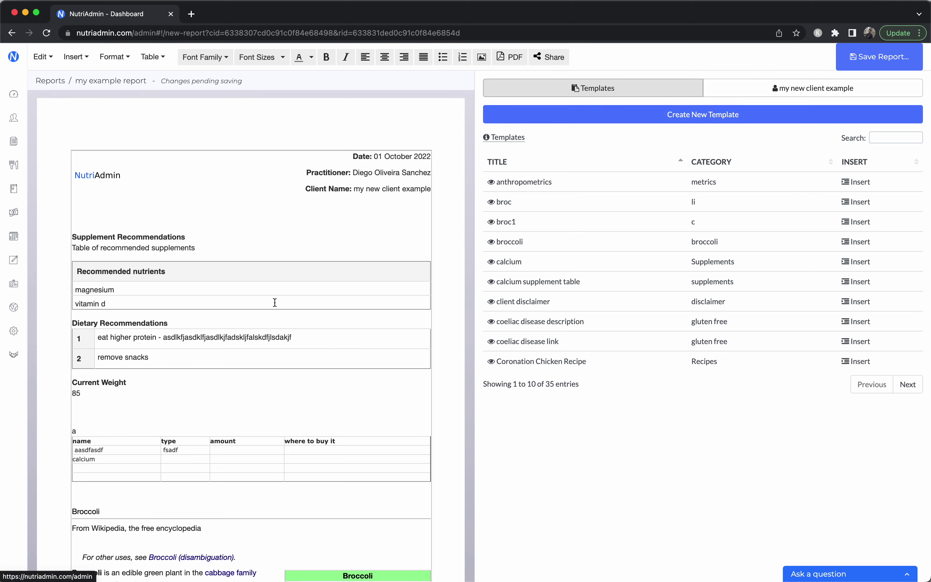
left_click(556, 56)
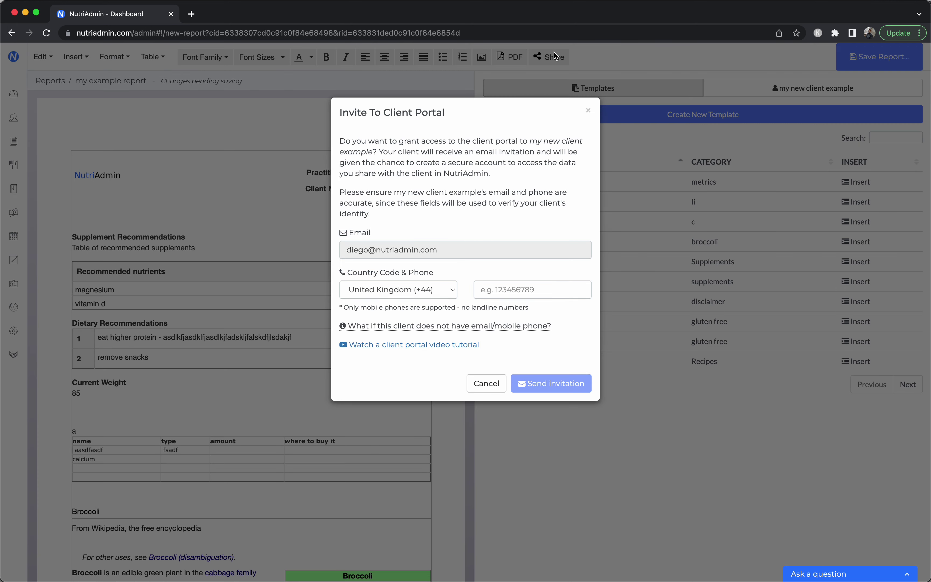
Close the portal invitation and PDF download options, then return to the dashboard
left_click(588, 110)
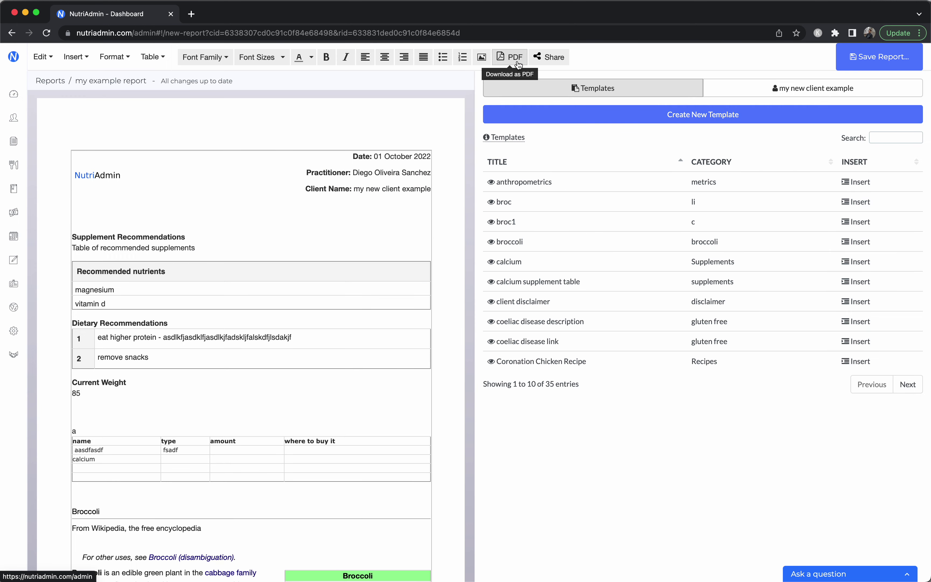
left_click(517, 62)
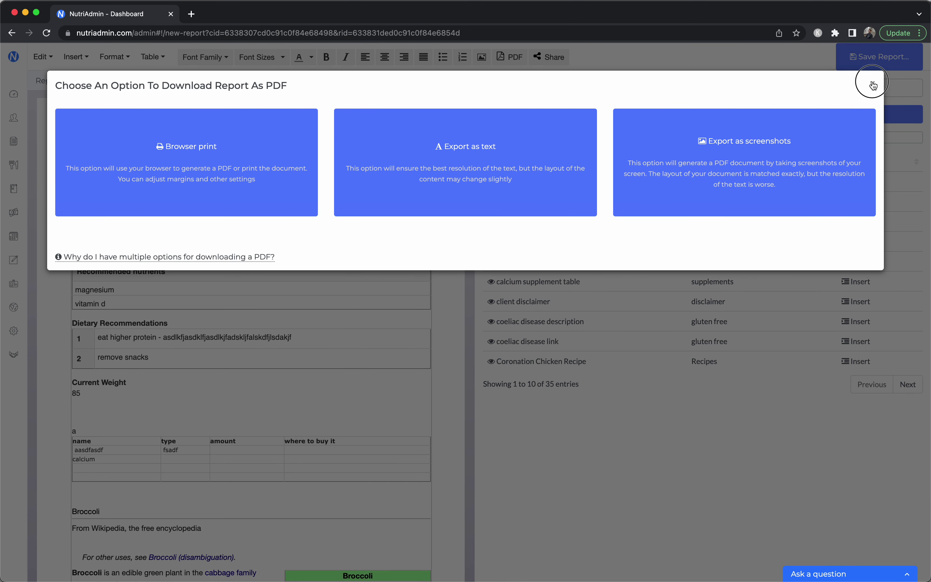
left_click(871, 83)
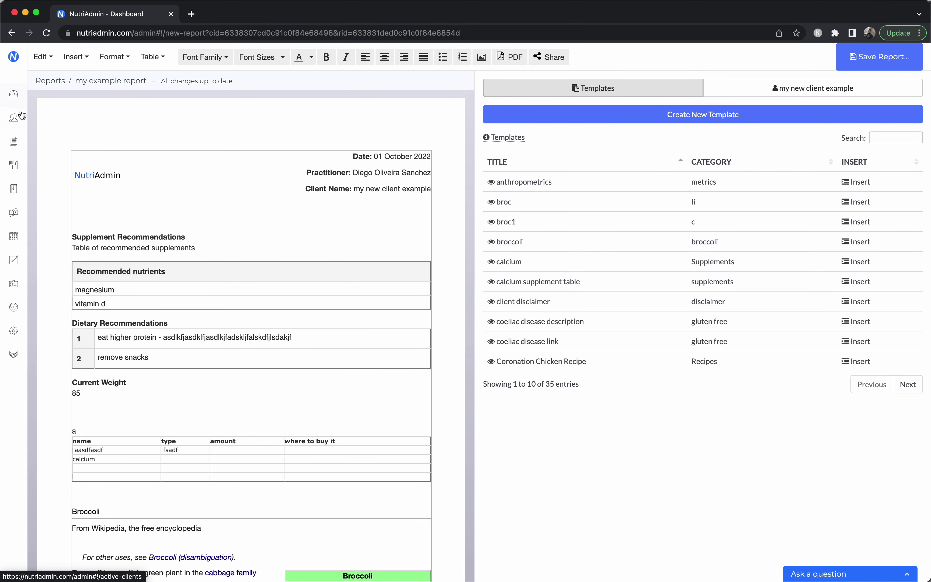
left_click(18, 91)
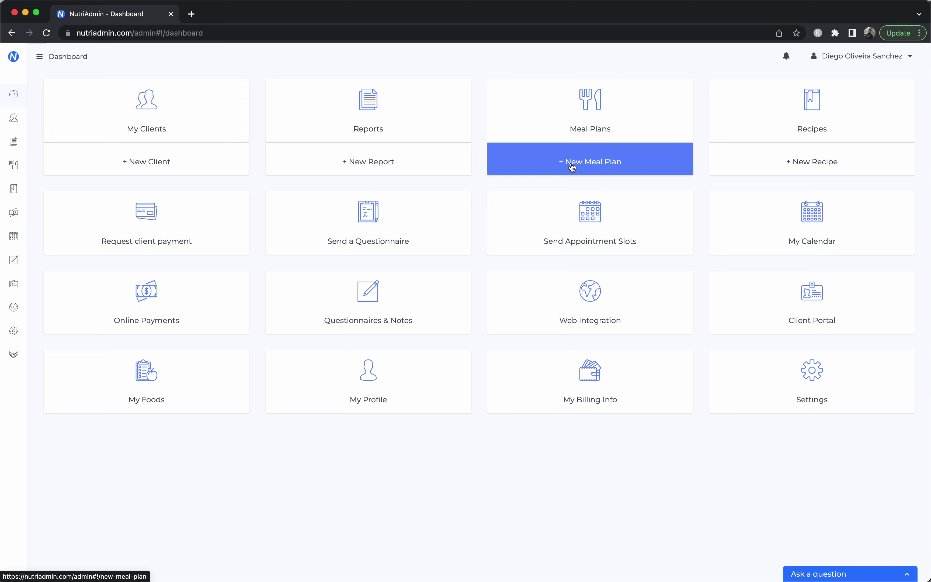
Expand the sidebar with the hamburger icon beside Dashboard to show section names
left_click(39, 57)
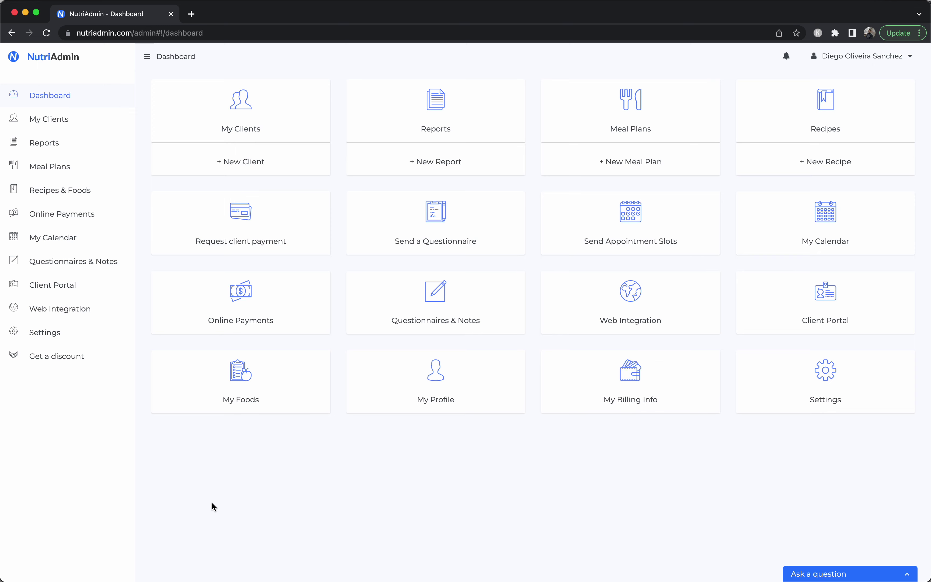
left_click(104, 261)
left_click(259, 84)
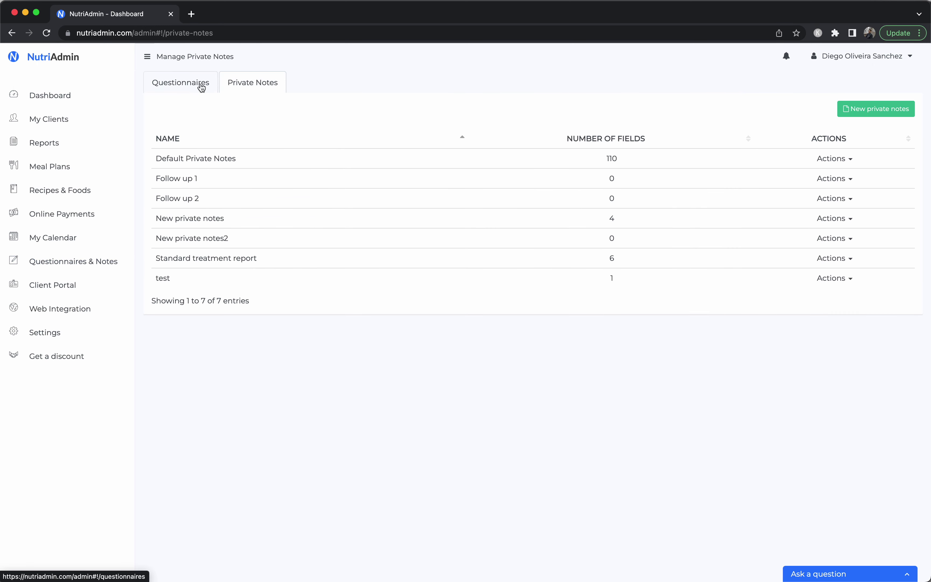
left_click(202, 88)
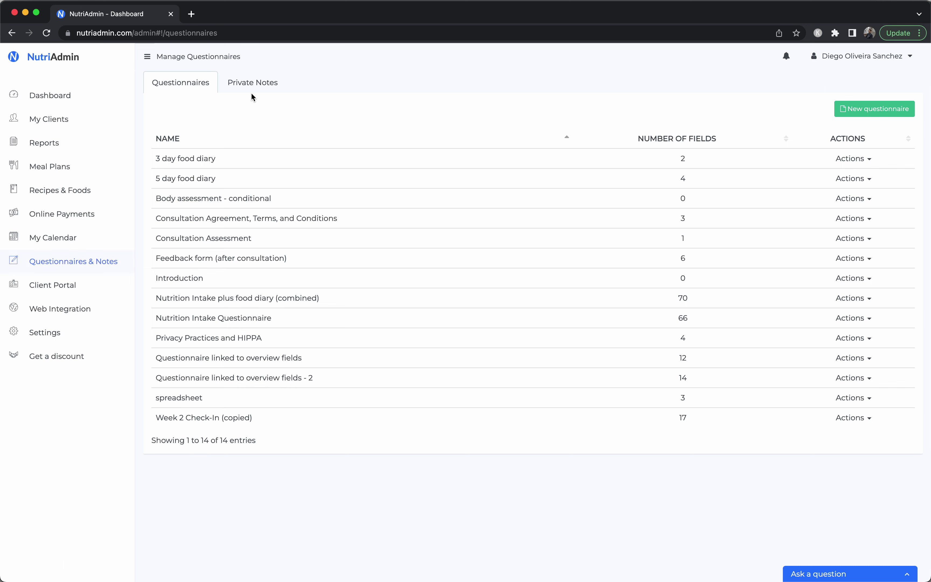
left_click(254, 82)
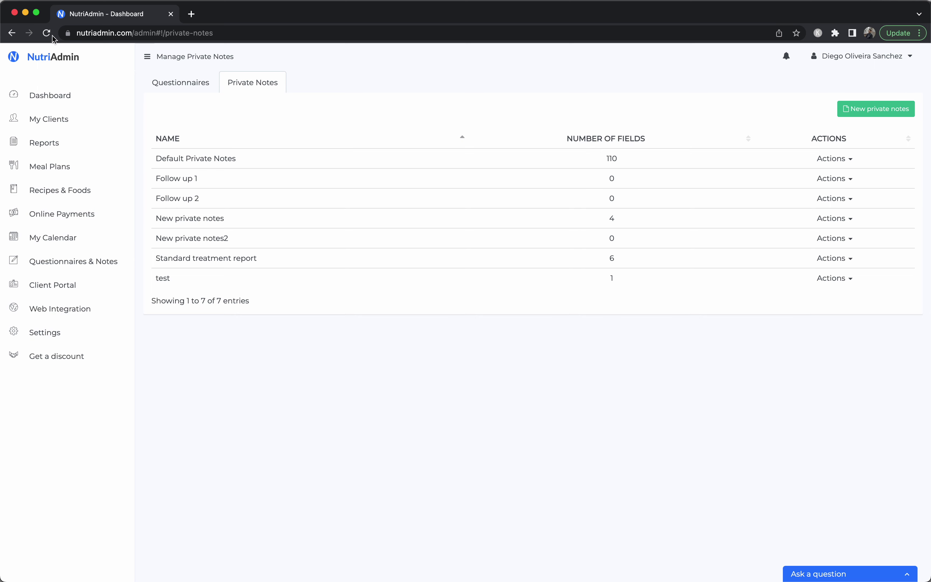
left_click(65, 99)
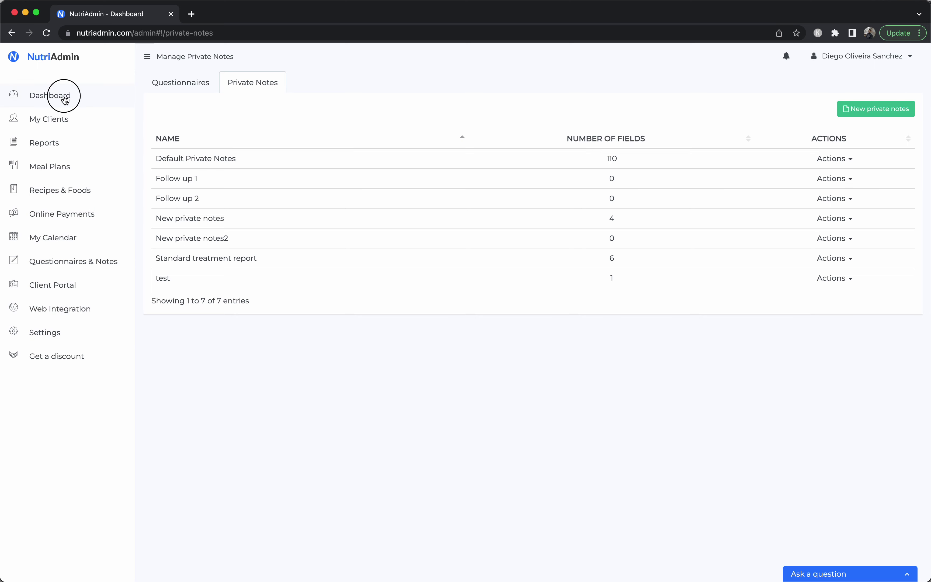
Expand the Ask a question widget at the bottom right
left_click(864, 574)
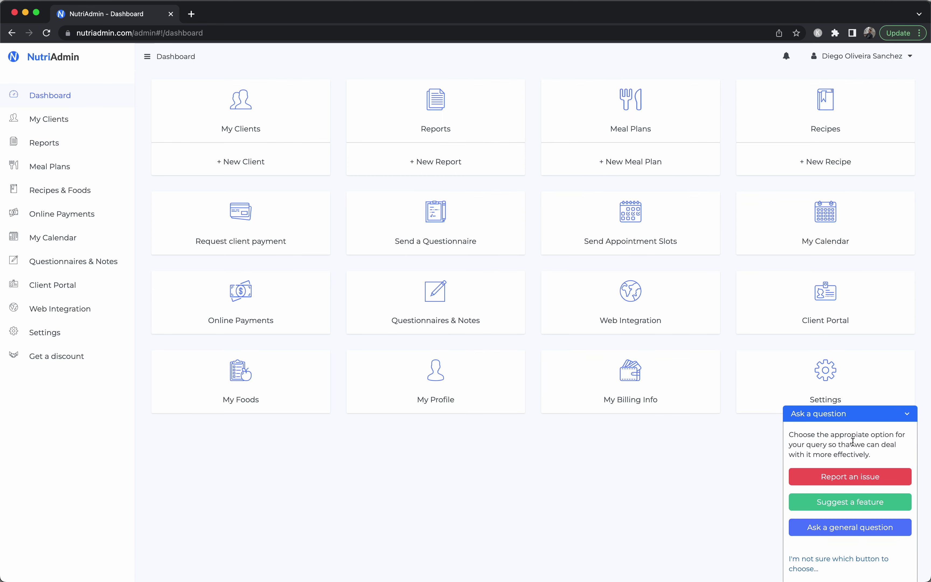